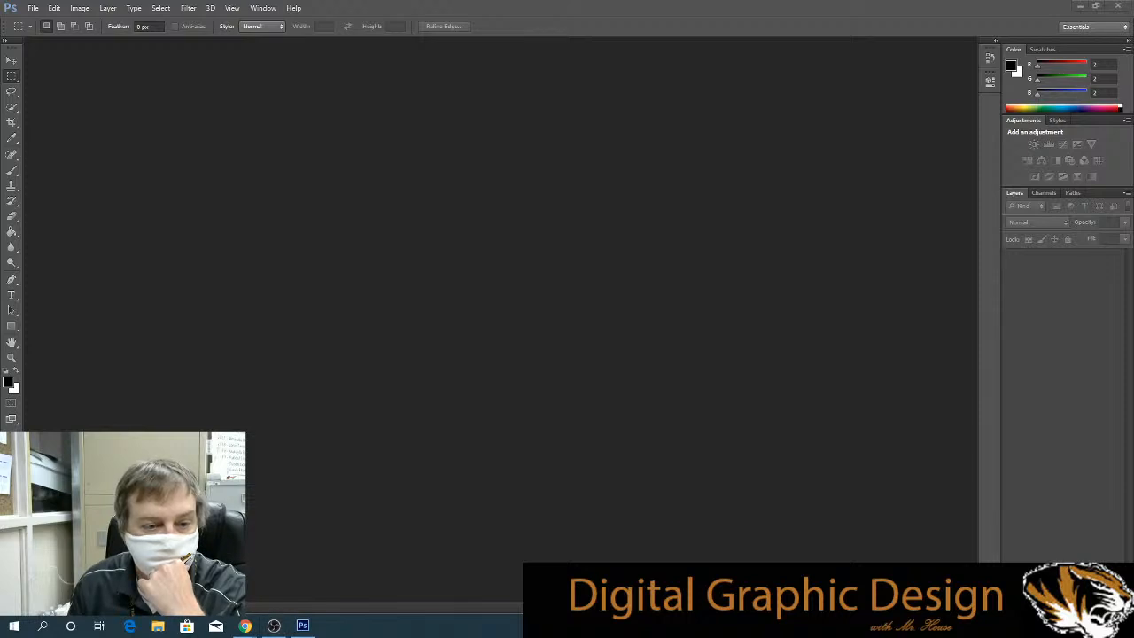
# Switch to Chrome and open the Group Instruction - Selections assignment in the Digital Graphic Design course's Unit 02 - Photoshop folder.
pyautogui.hotkey('alt', 'Tab')
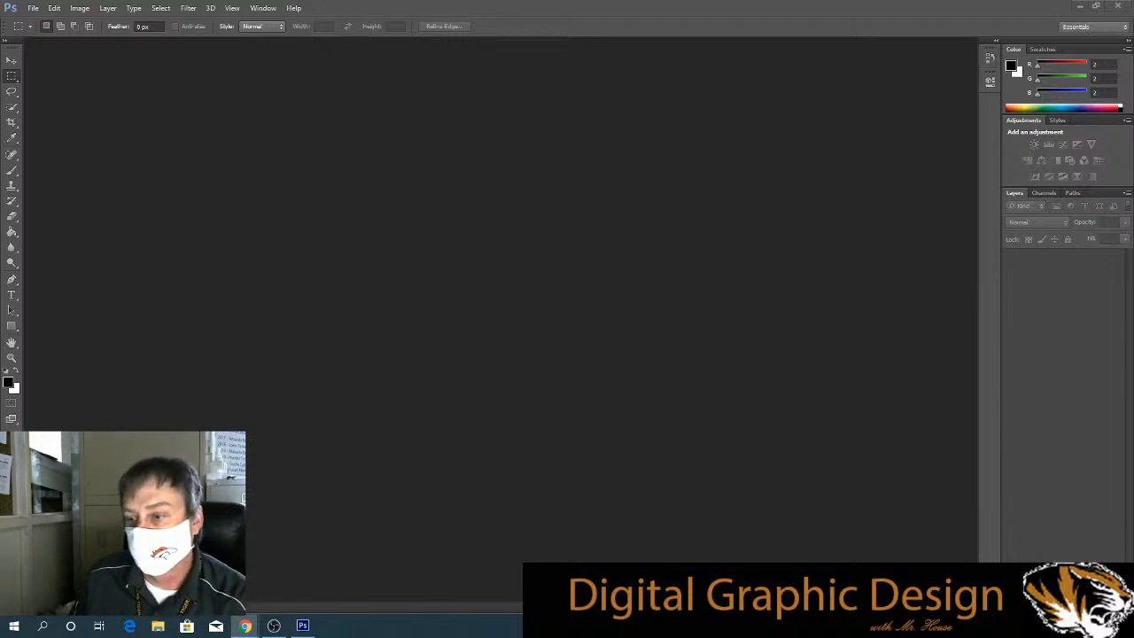
pyautogui.click(314, 571)
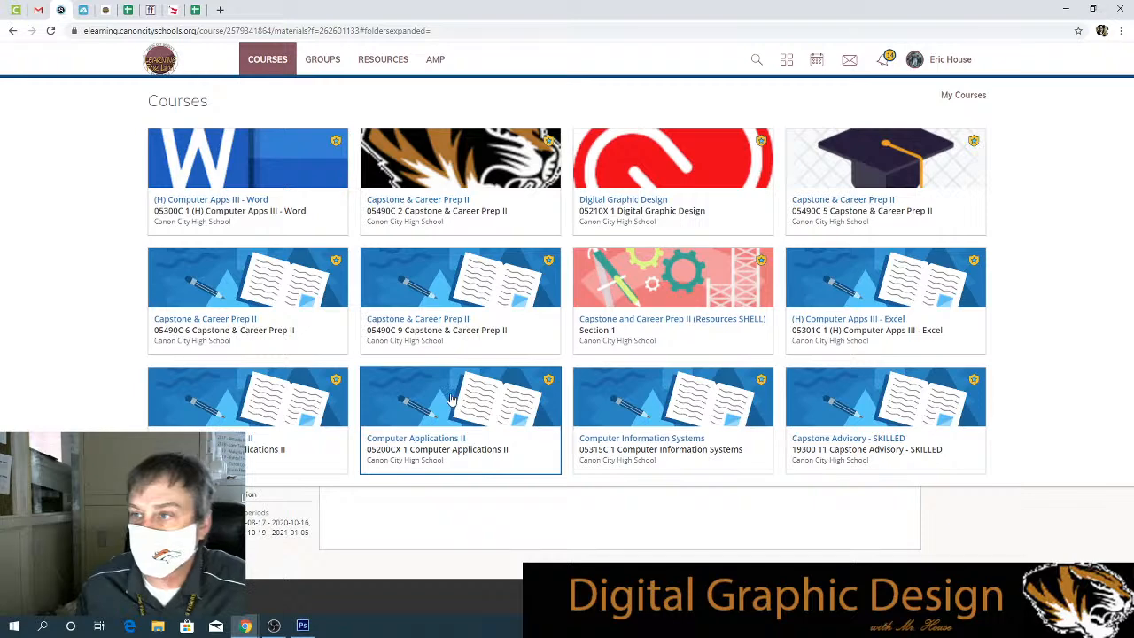
pyautogui.click(630, 194)
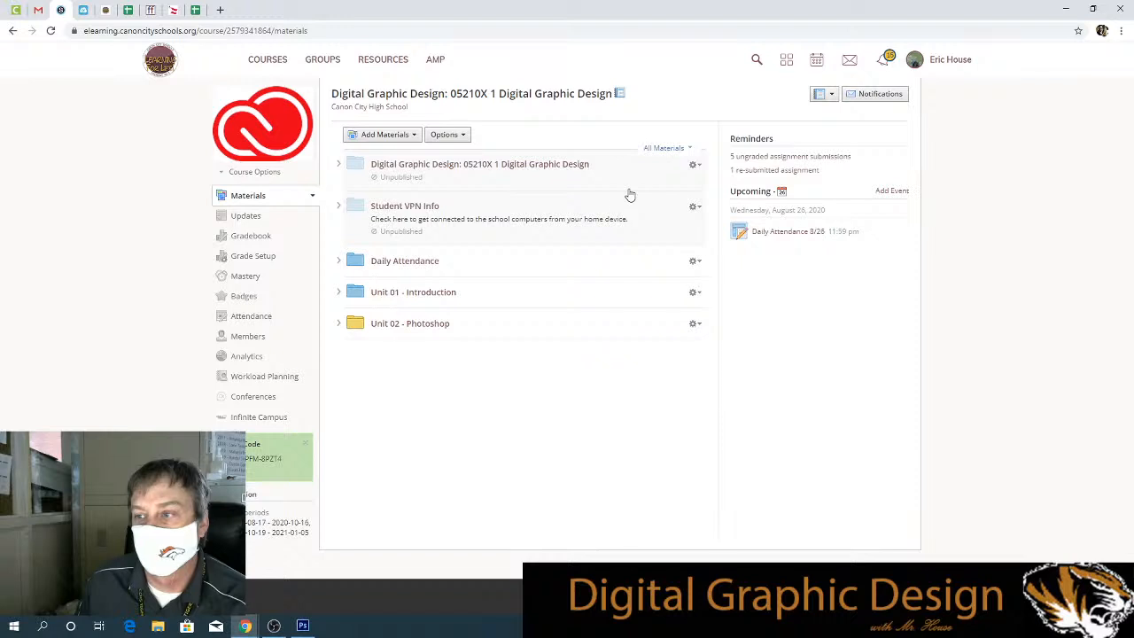
pyautogui.click(423, 328)
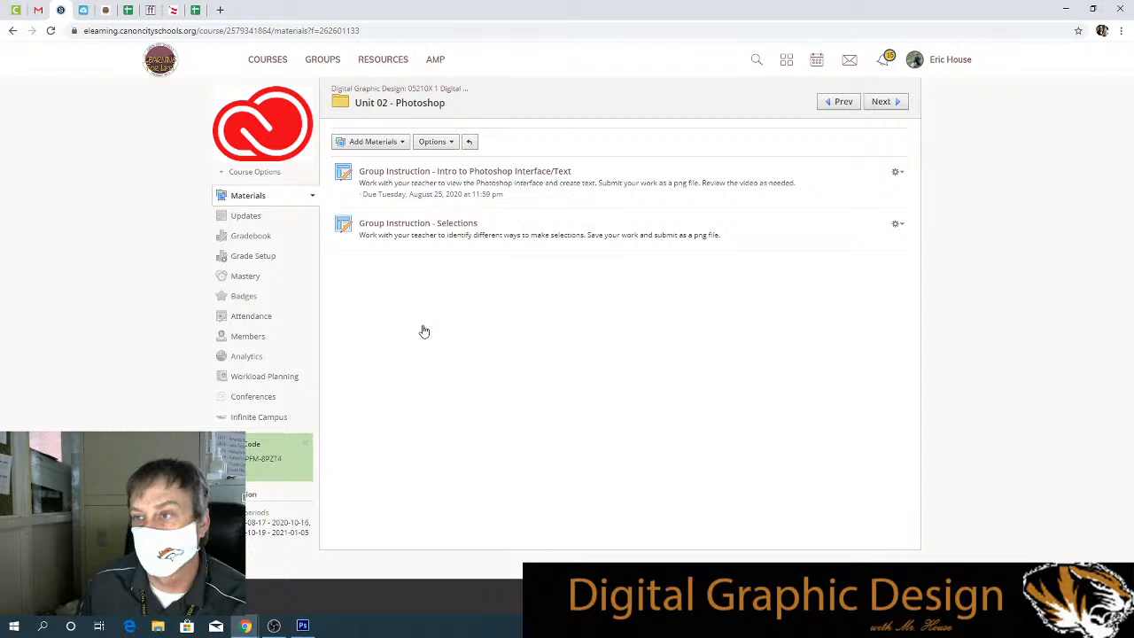
pyautogui.click(447, 229)
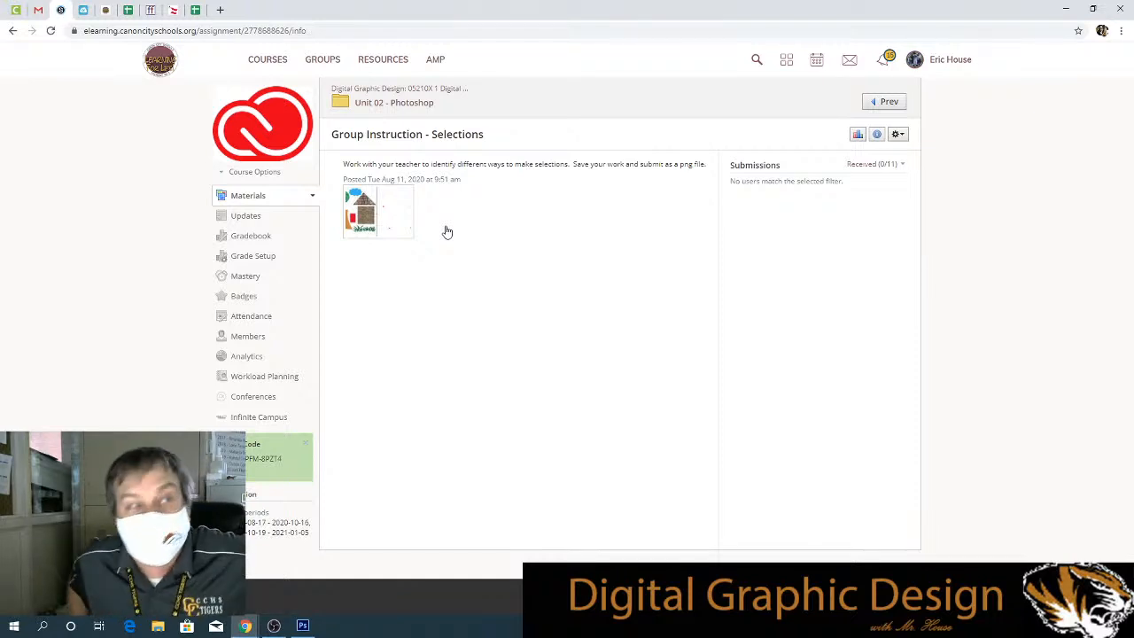
# Open the assignment's attached image and save it to the Pictures folder as a JPEG named selections.
pyautogui.click(392, 211)
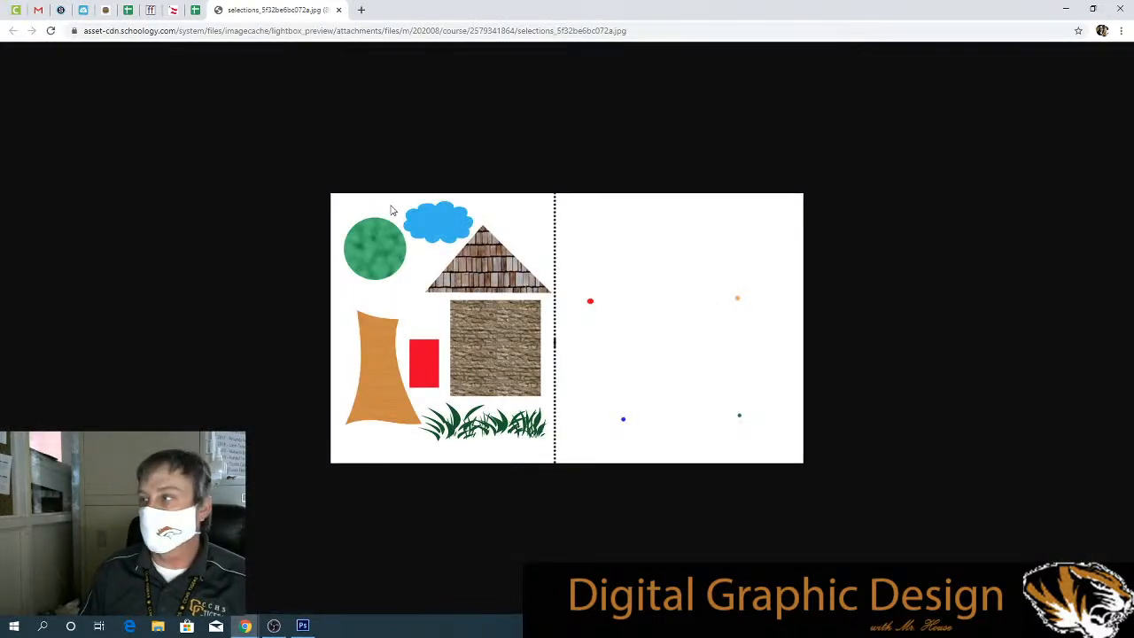
pyautogui.rightClick(688, 288)
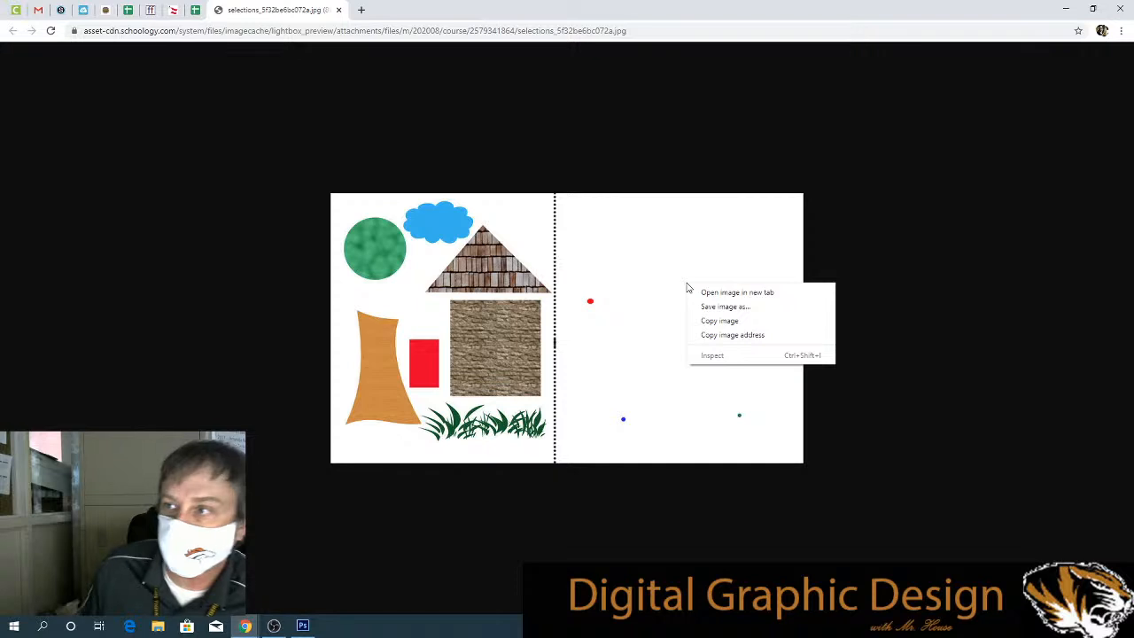
pyautogui.click(719, 306)
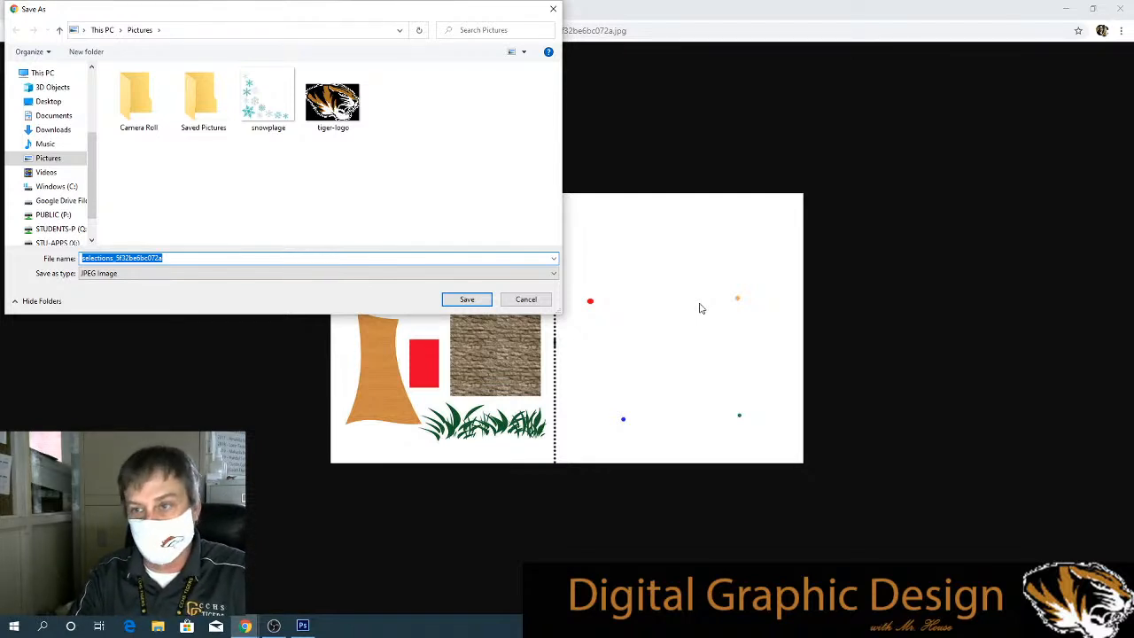
pyautogui.write('selecti')
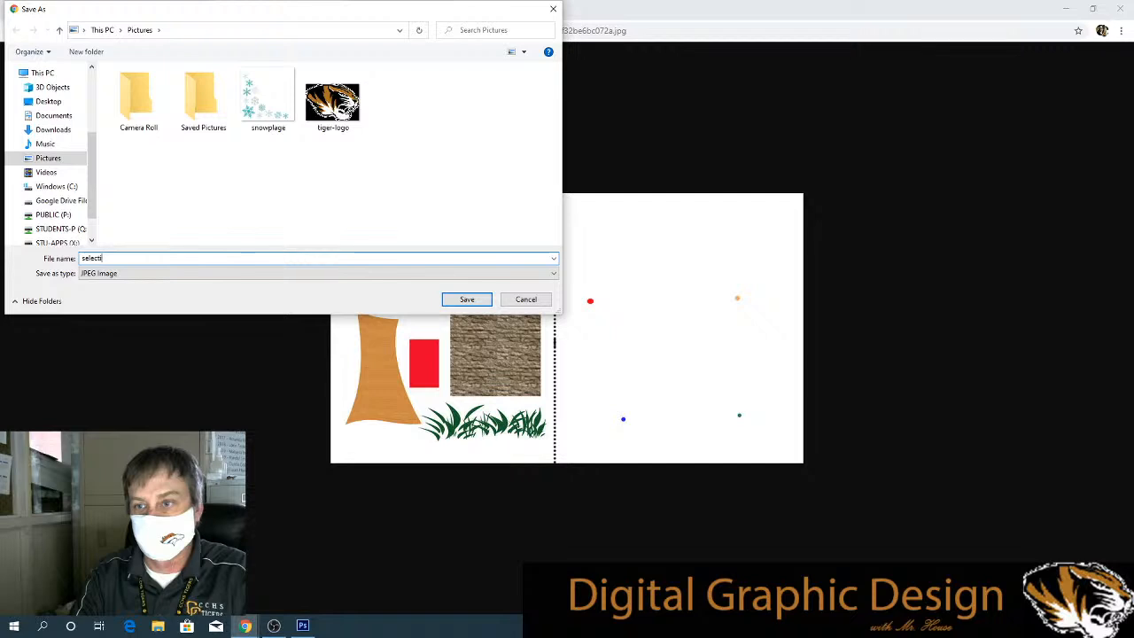
pyautogui.write('ons')
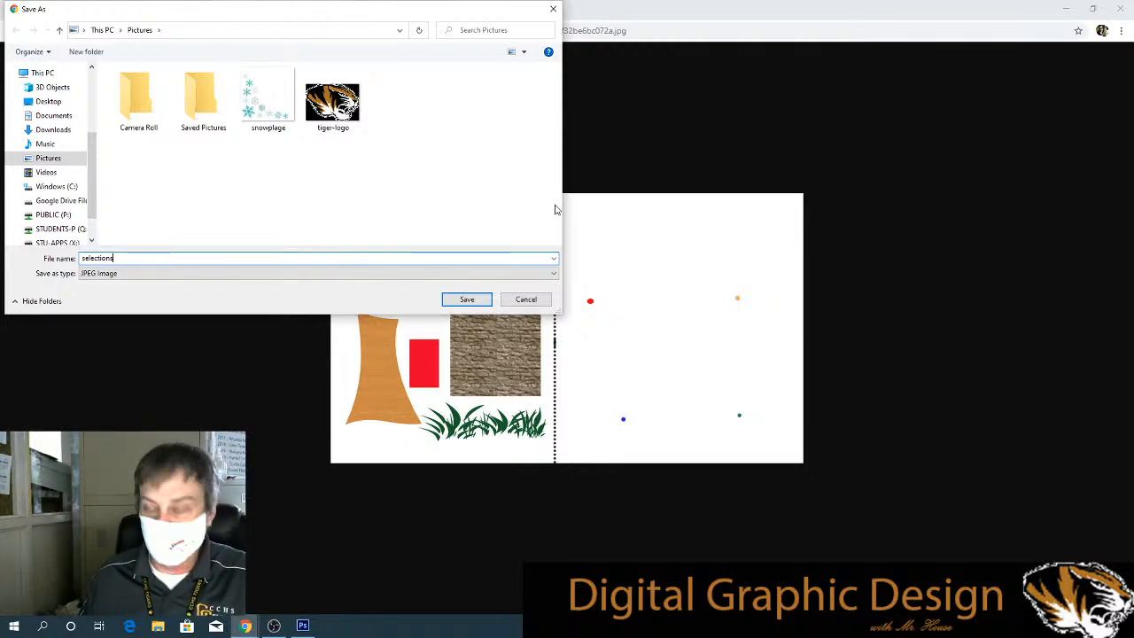
pyautogui.click(467, 299)
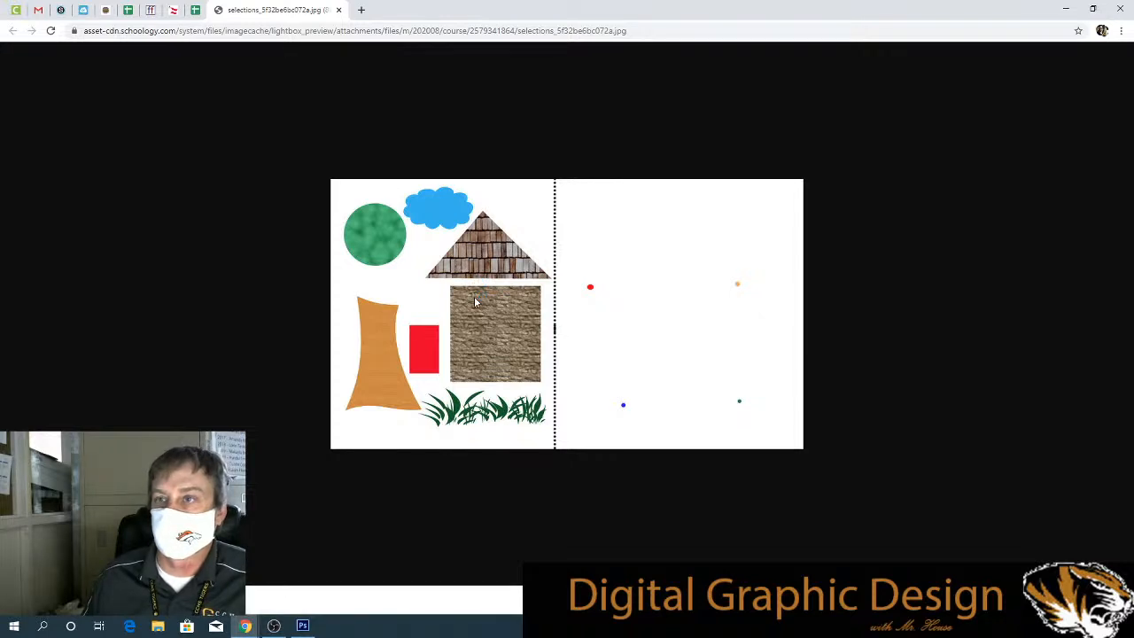
# Return to the assignment page, reopen the attached image's preview and download the image from there.
pyautogui.click(61, 10)
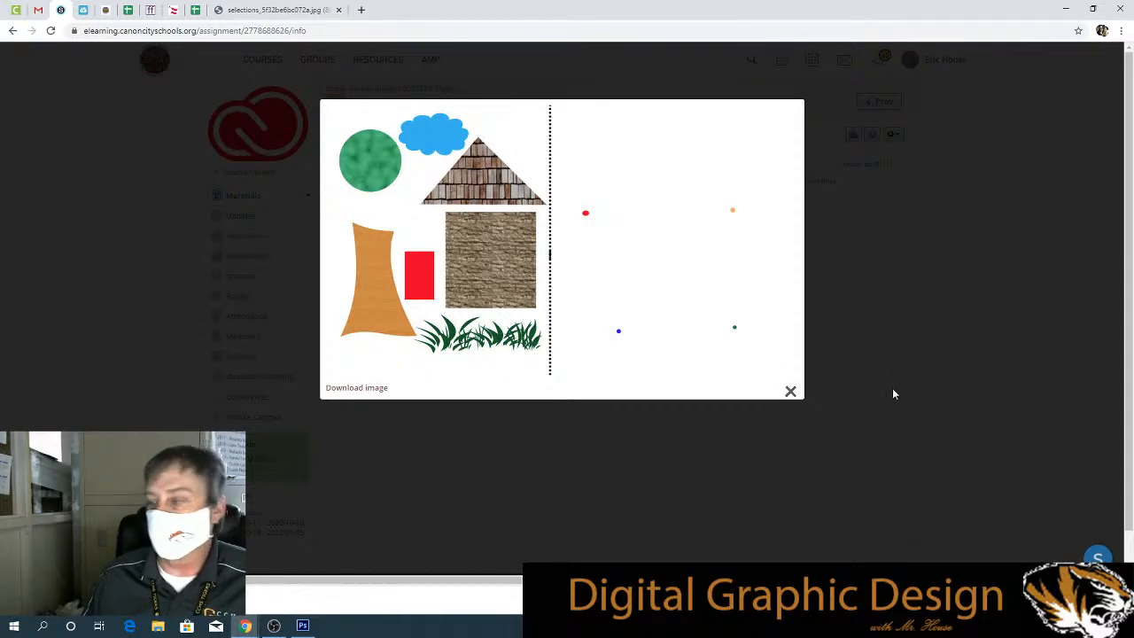
pyautogui.click(790, 392)
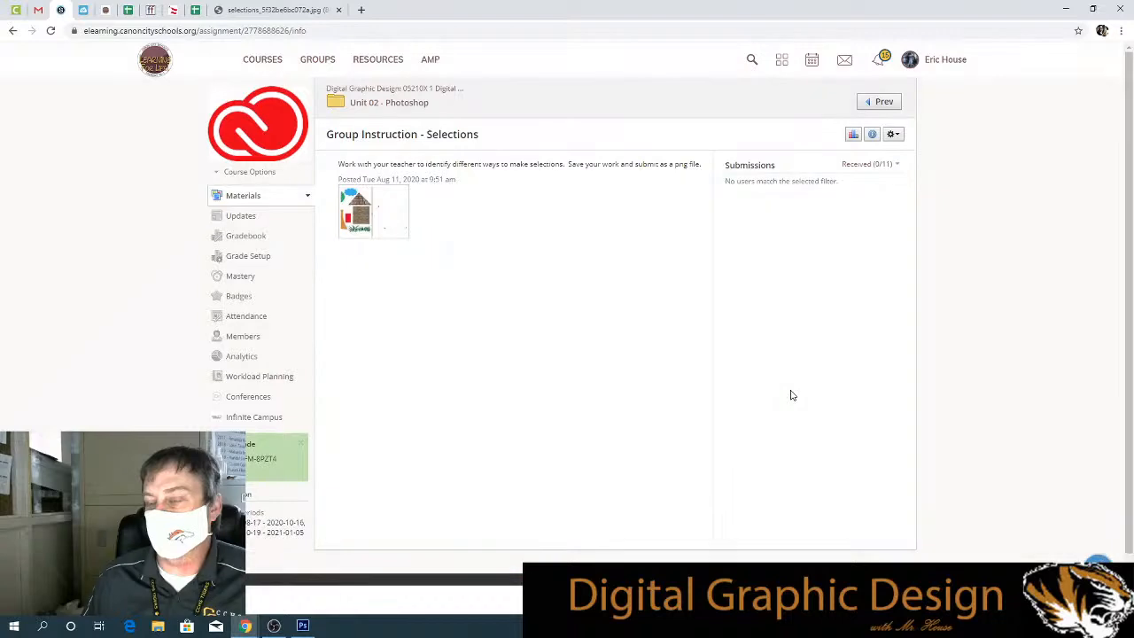
pyautogui.click(359, 211)
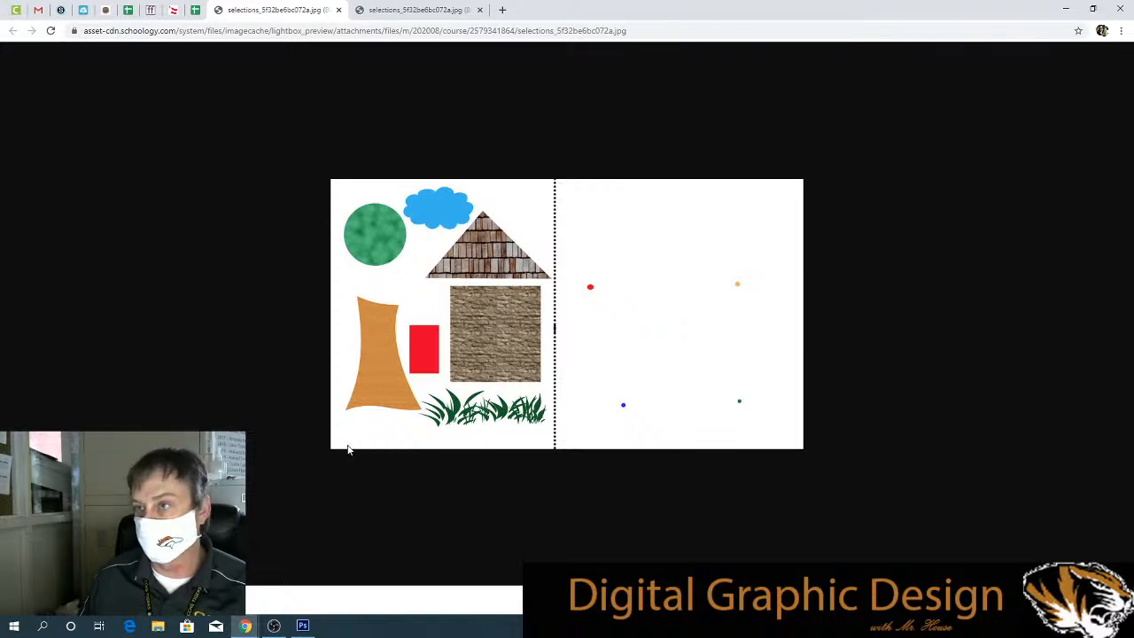
pyautogui.click(424, 5)
pyautogui.click(315, 6)
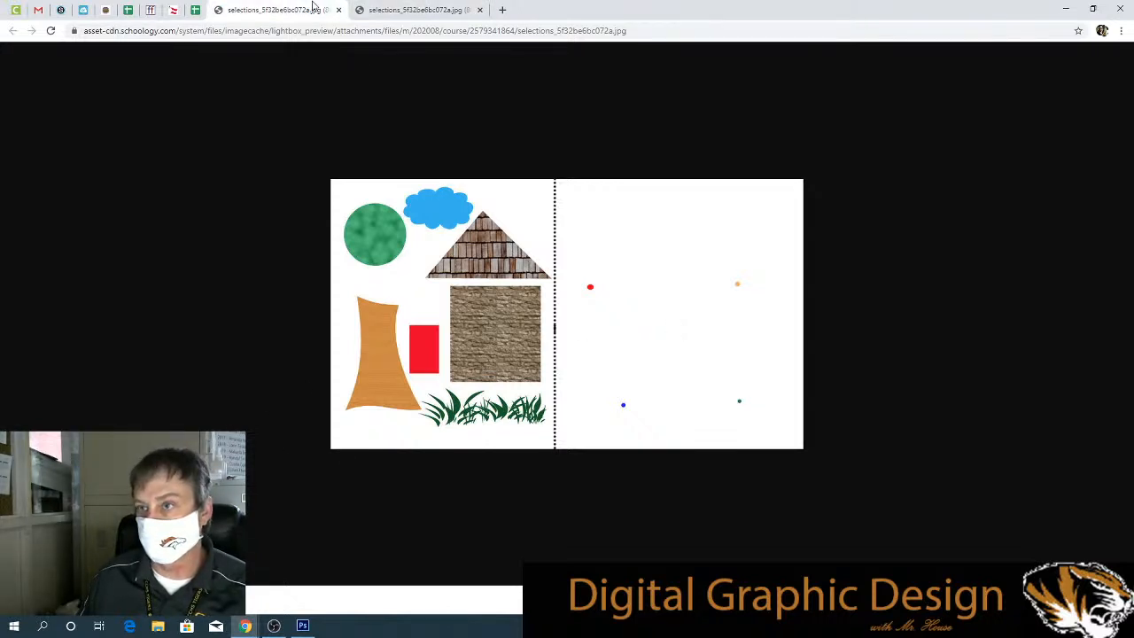
pyautogui.click(61, 10)
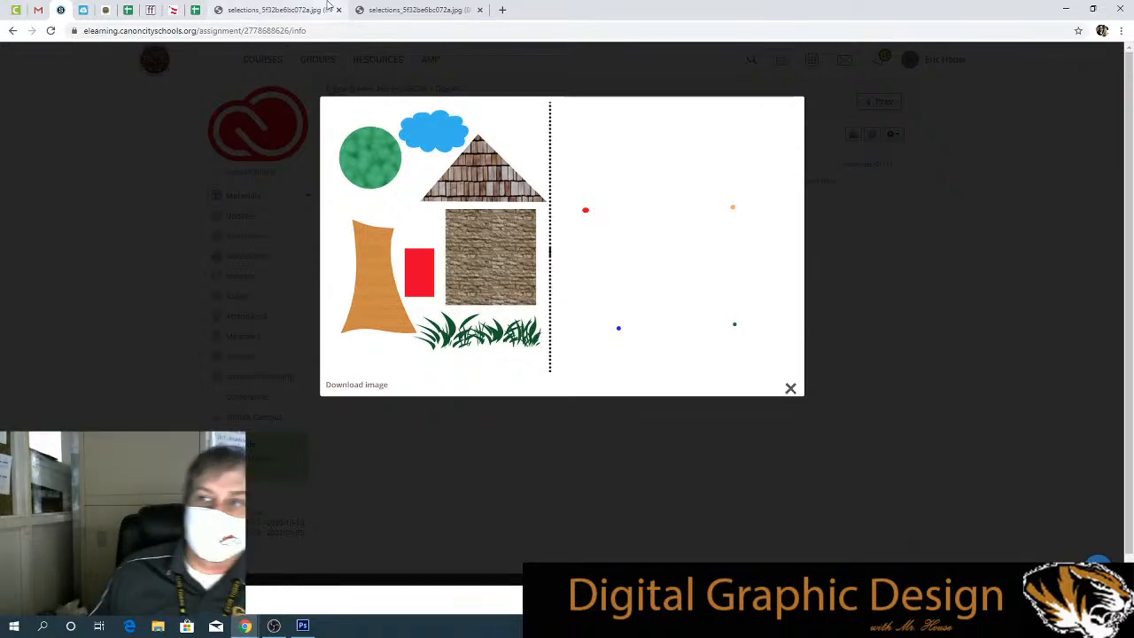
pyautogui.click(356, 386)
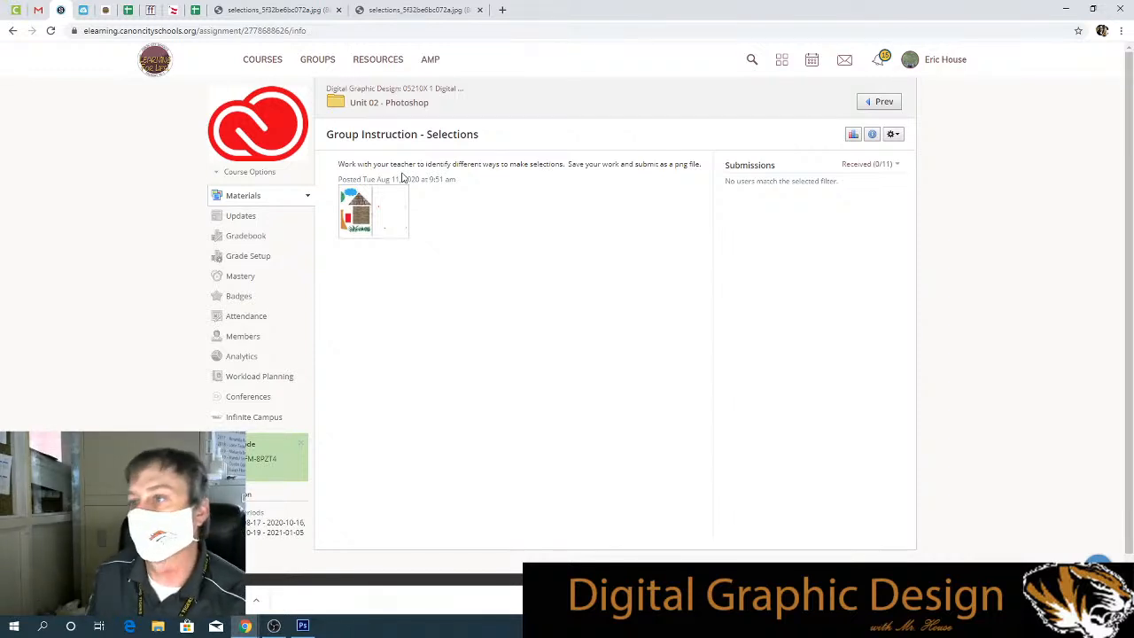
# Switch to Photoshop and open the selections image from the Pictures folder.
pyautogui.click(302, 626)
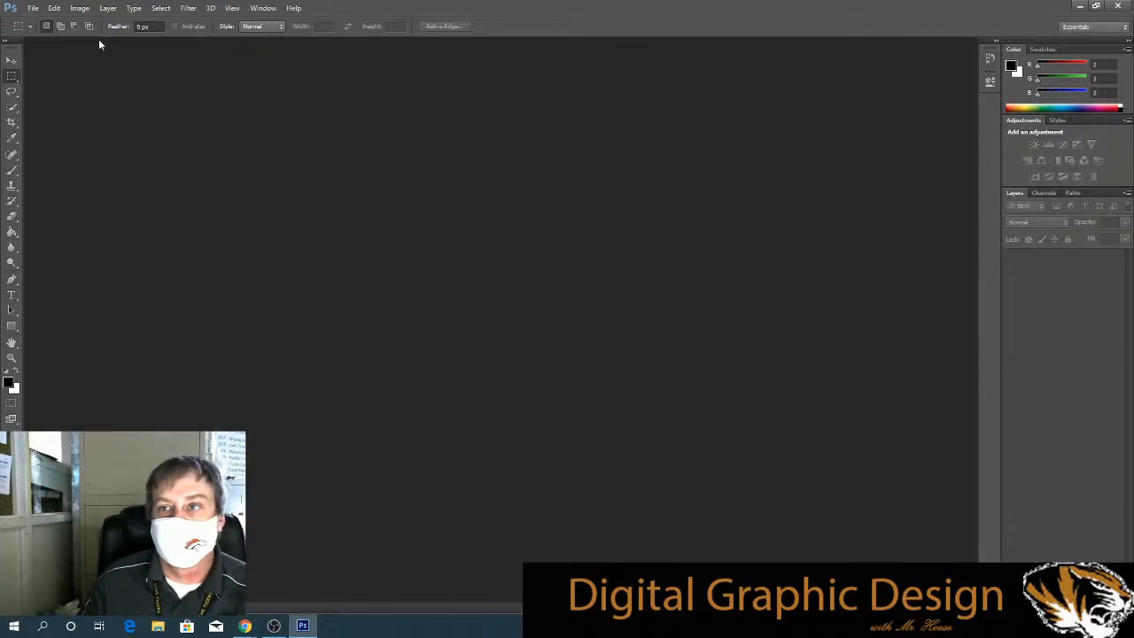
pyautogui.click(34, 8)
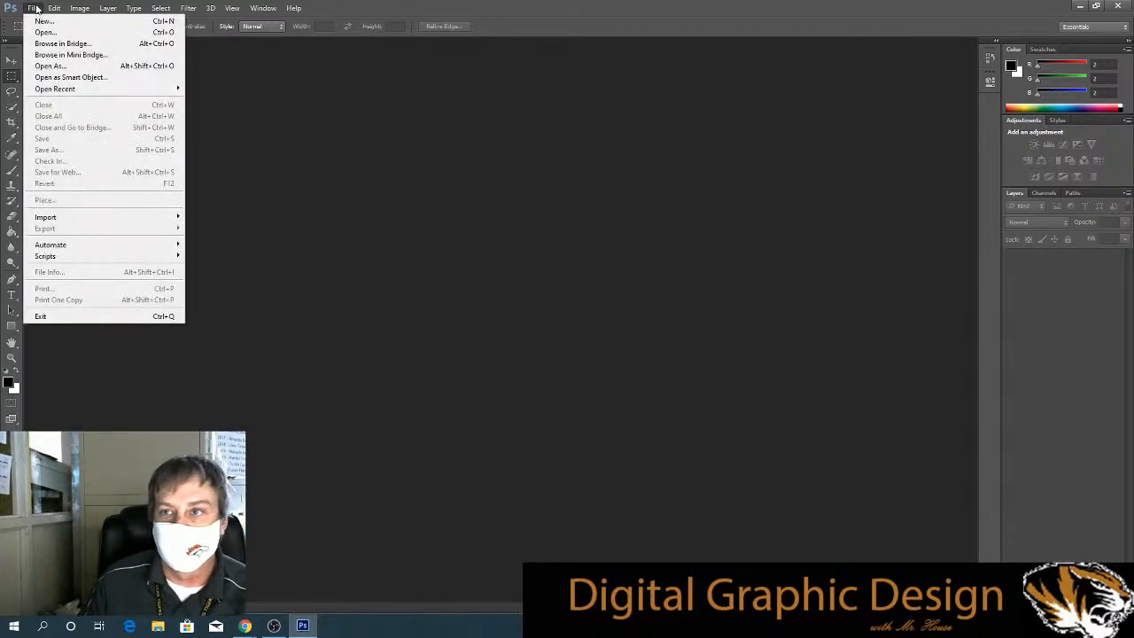
pyautogui.click(44, 33)
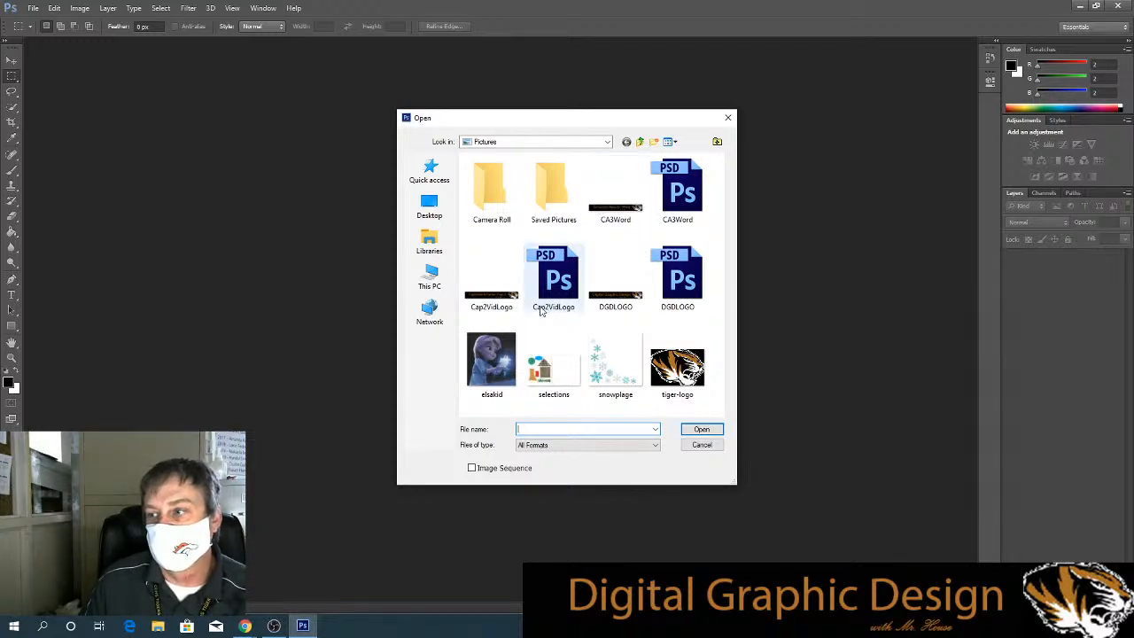
pyautogui.click(554, 363)
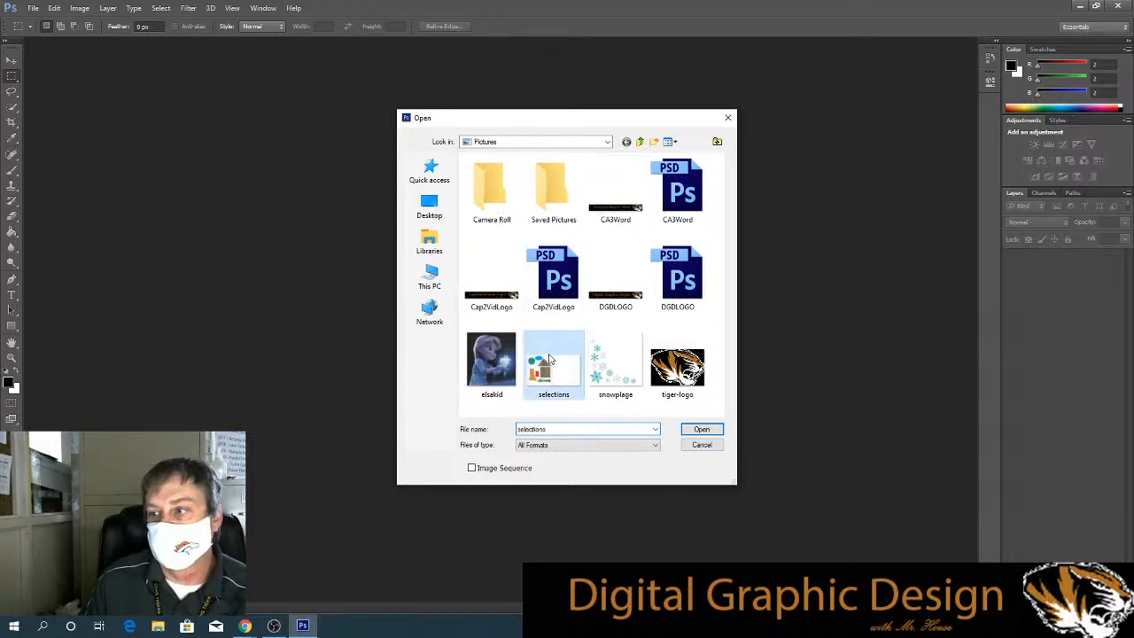
pyautogui.click(701, 430)
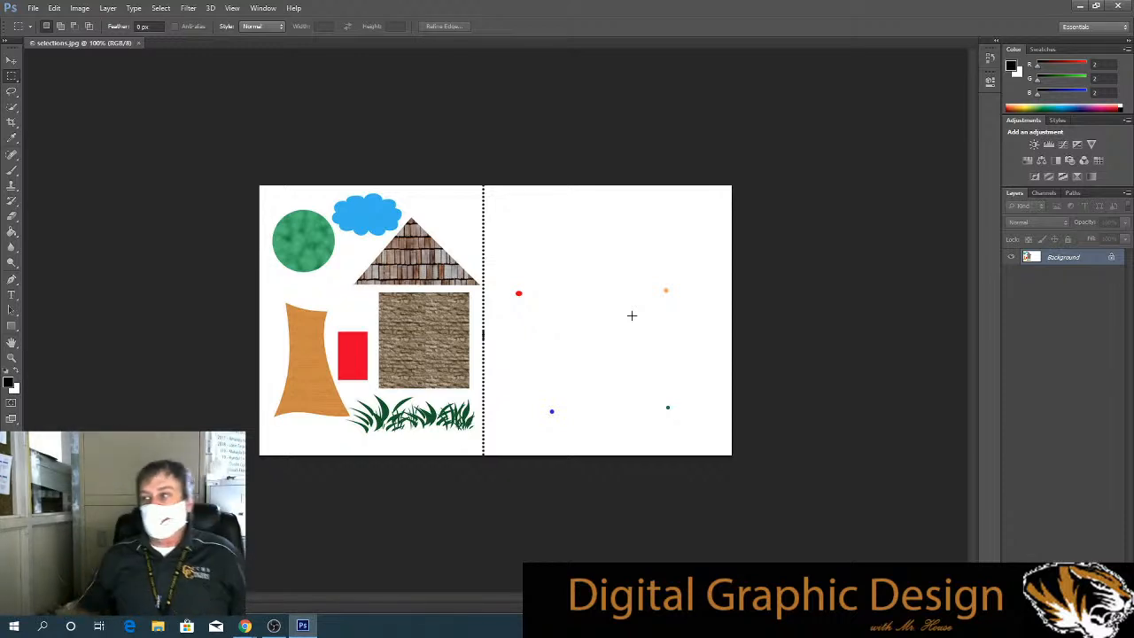
pyautogui.doubleClick(1115, 261)
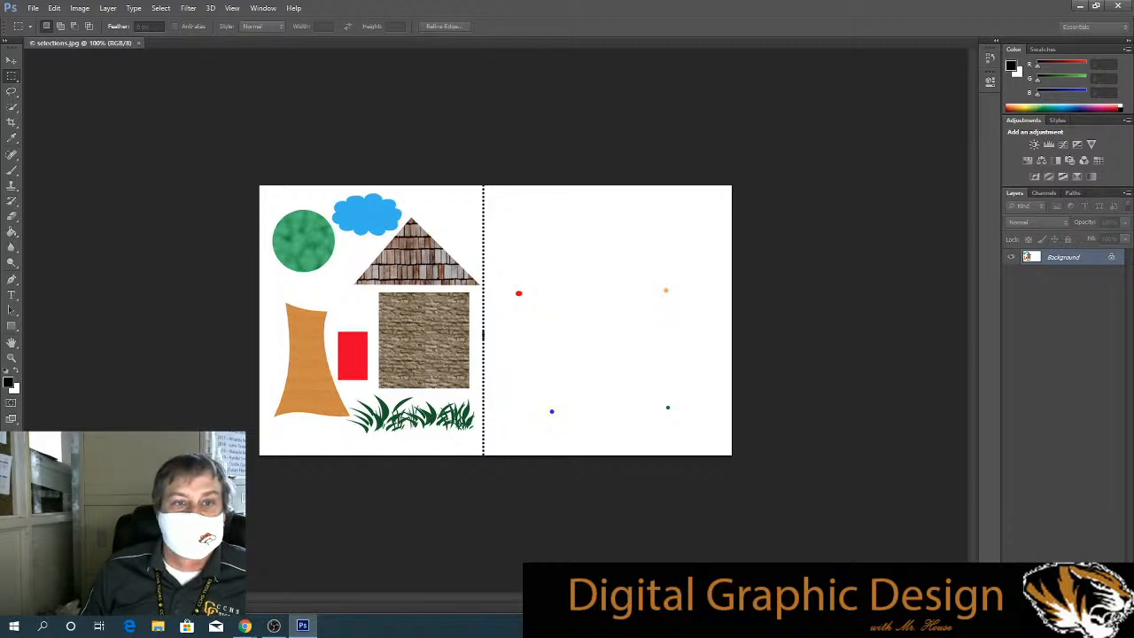
pyautogui.press('Return')
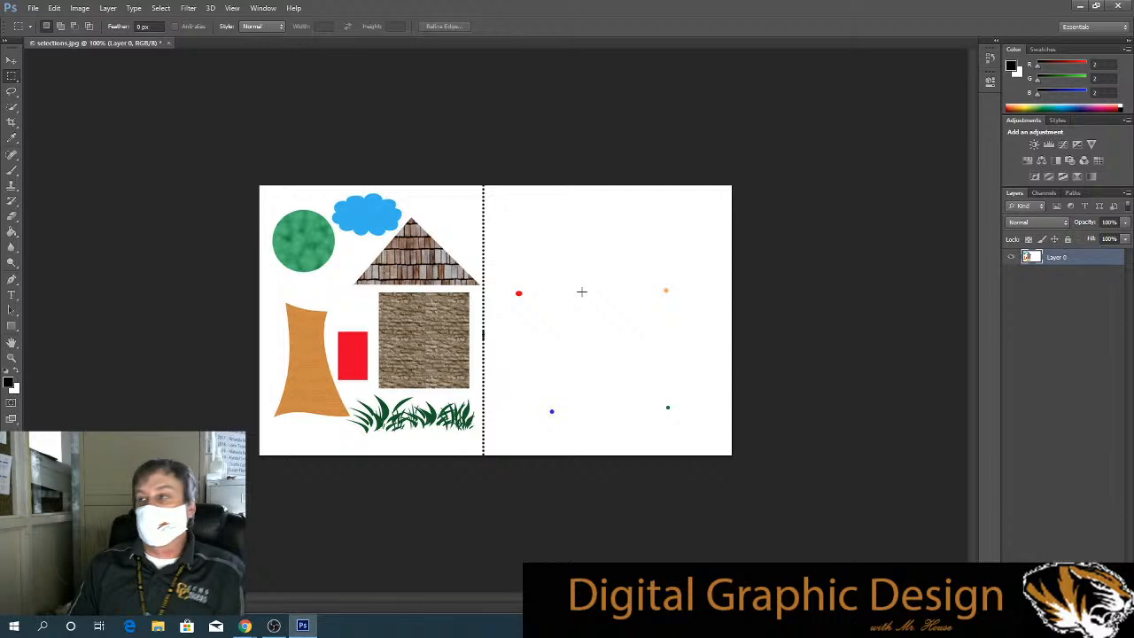
pyautogui.click(29, 8)
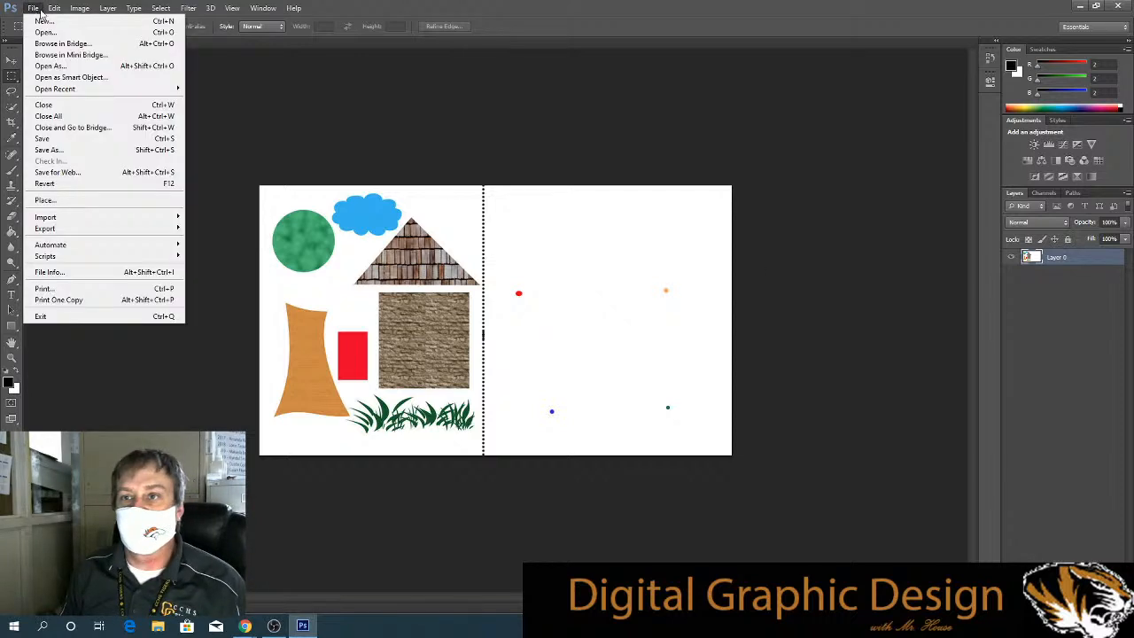
pyautogui.moveTo(55, 8)
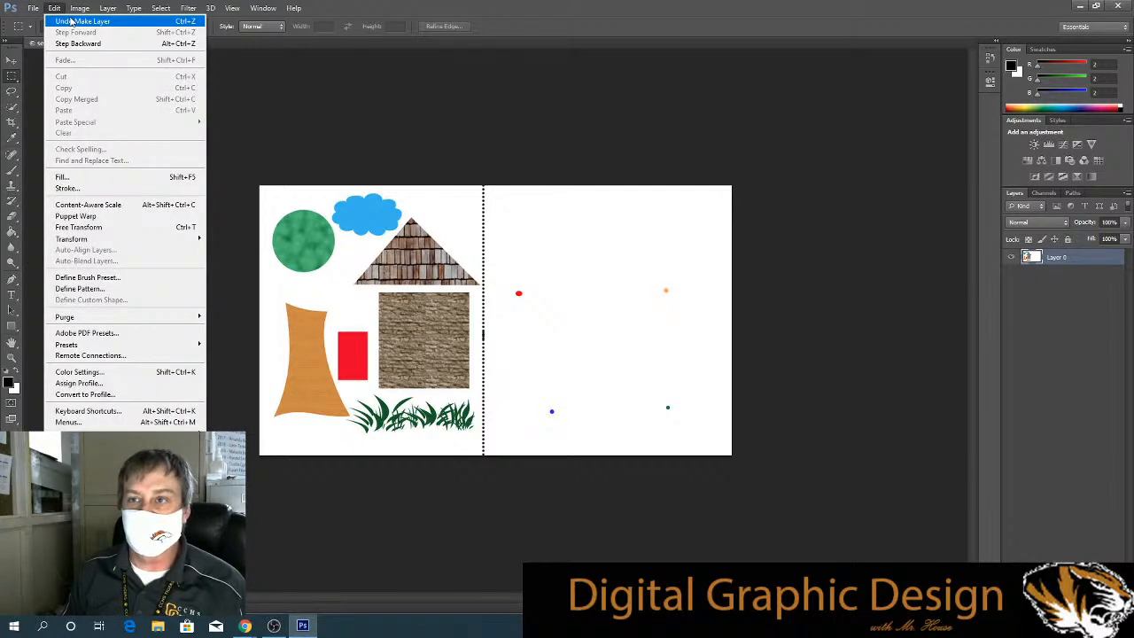
pyautogui.click(60, 45)
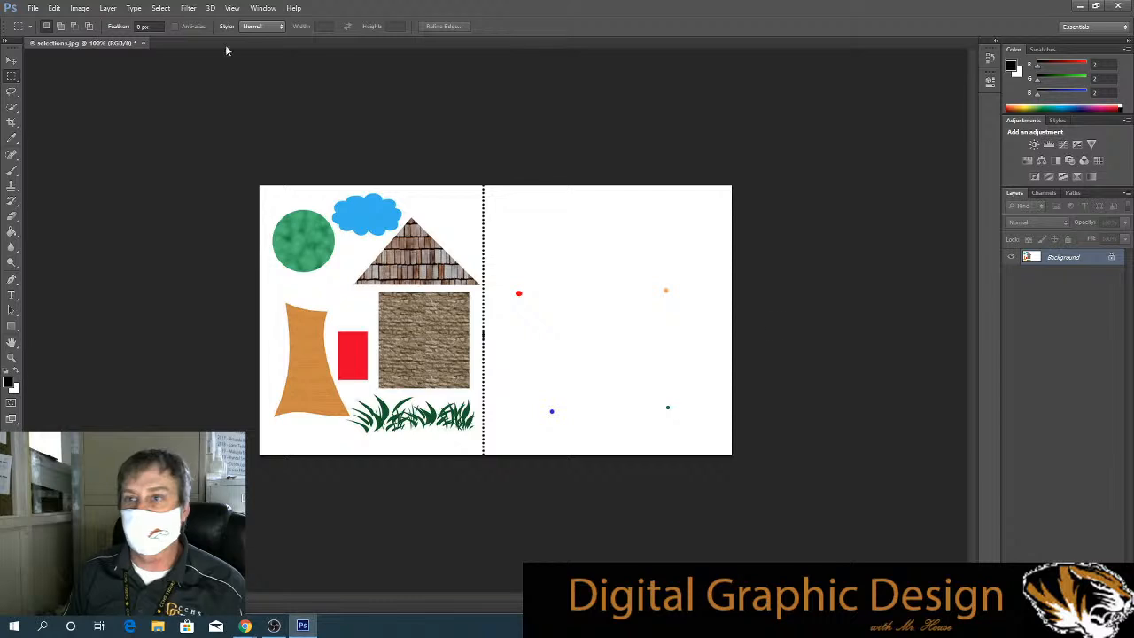
# Convert the locked Background into a regular layer named Layer 0 with Normal mode and 100% opacity.
pyautogui.doubleClick(1111, 257)
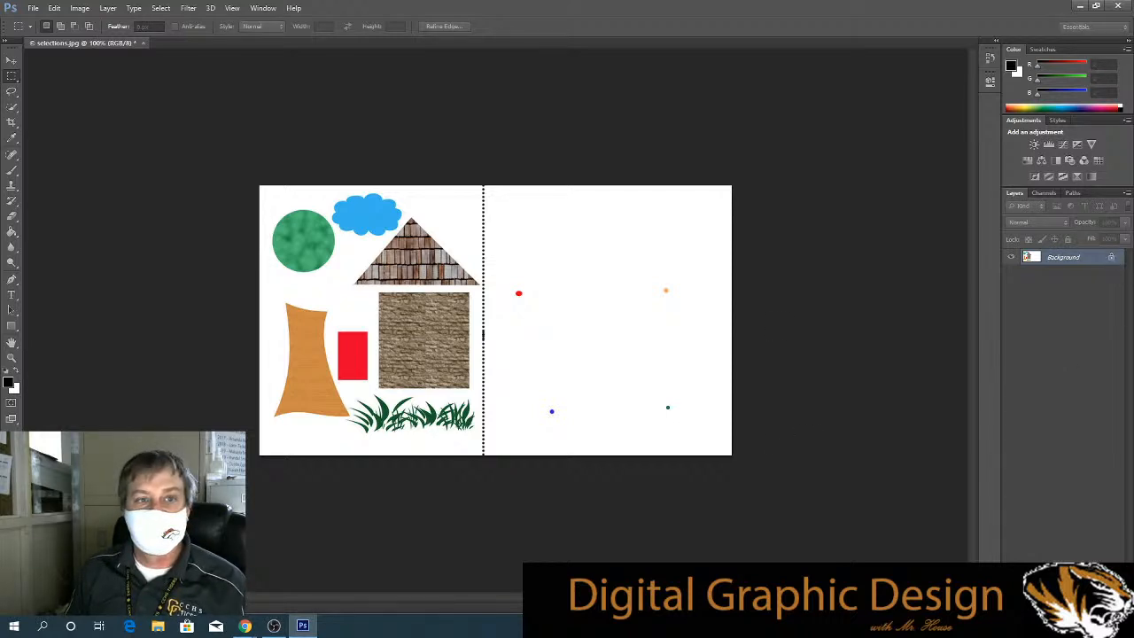
pyautogui.moveTo(683, 128); pyautogui.dragTo(593, 325)
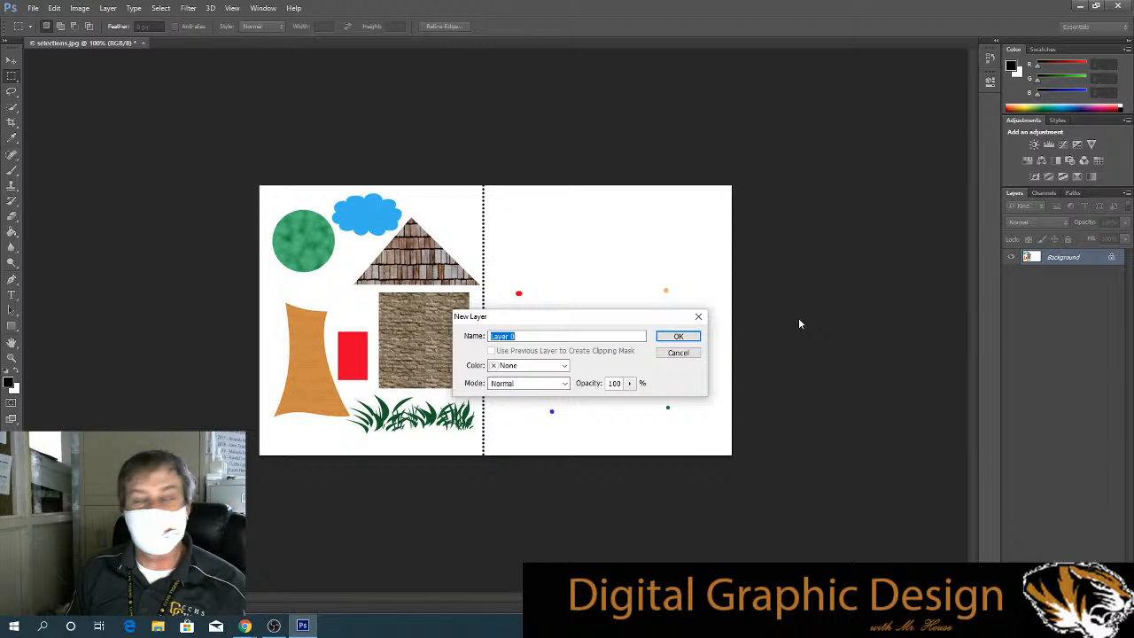
pyautogui.click(678, 335)
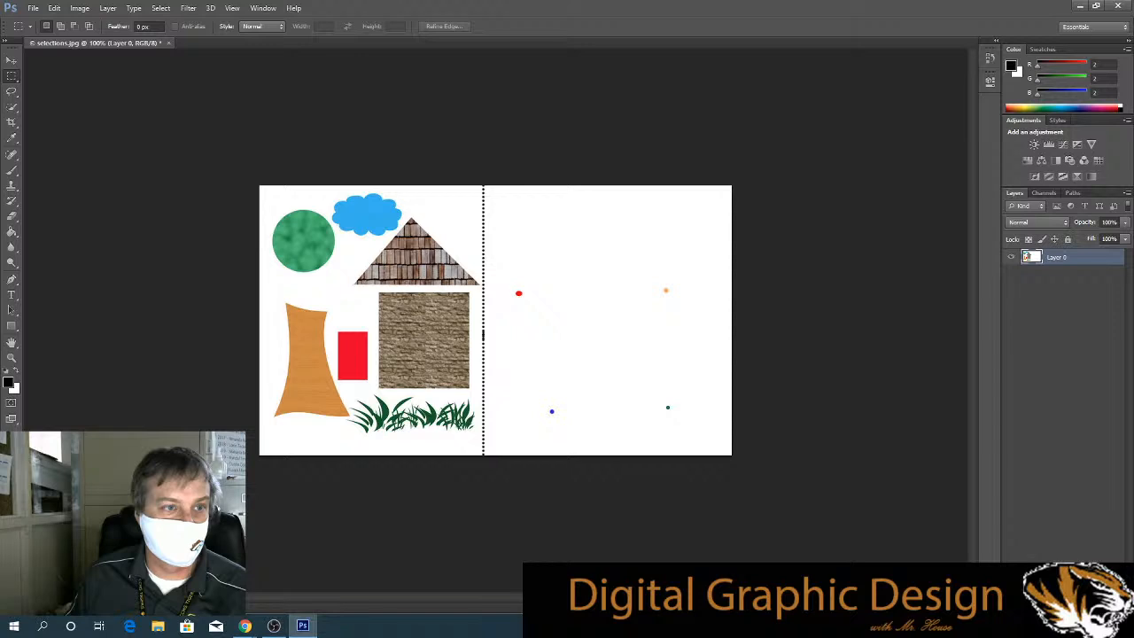
pyautogui.click(246, 625)
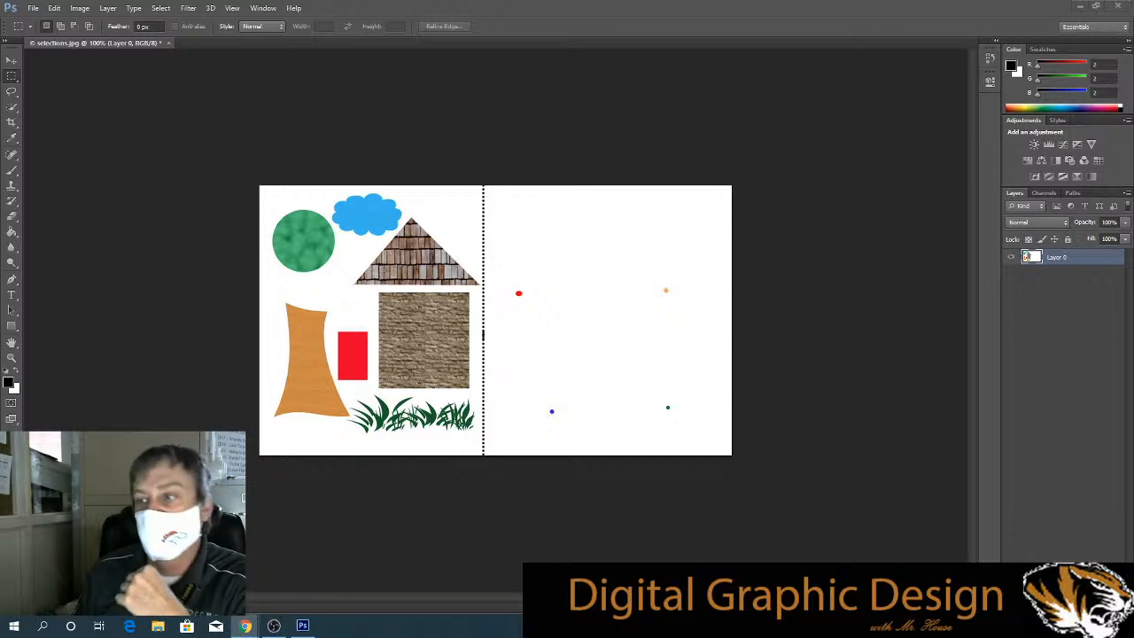
# Select the stone-textured square below the roof with the Rectangular Marquee Tool, fitting the selection to its edges.
pyautogui.click(11, 77)
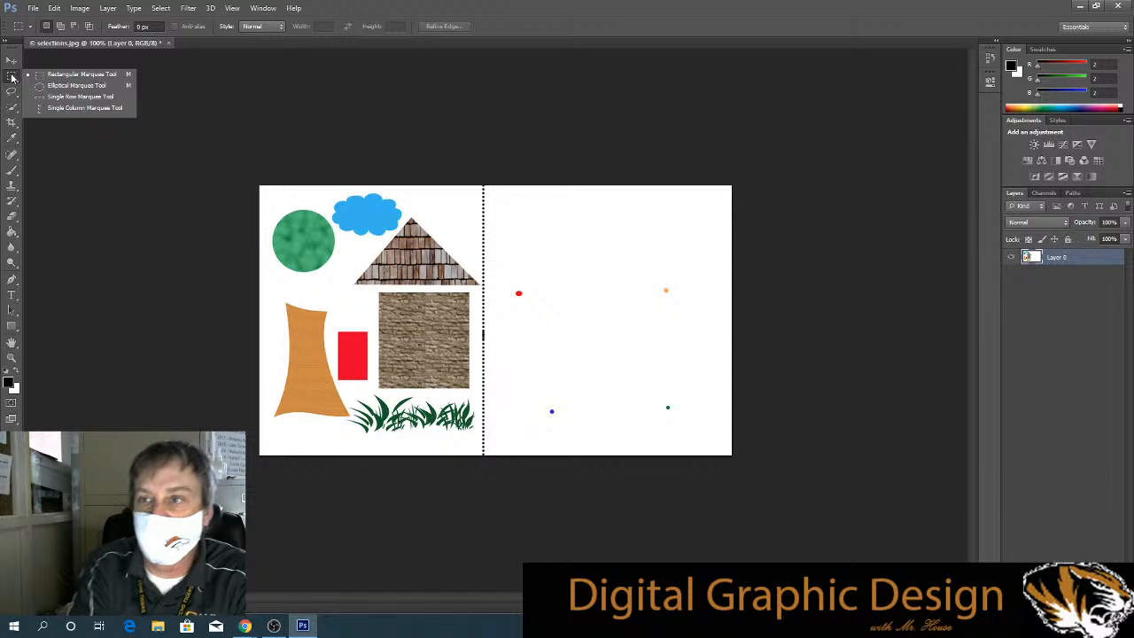
pyautogui.click(77, 79)
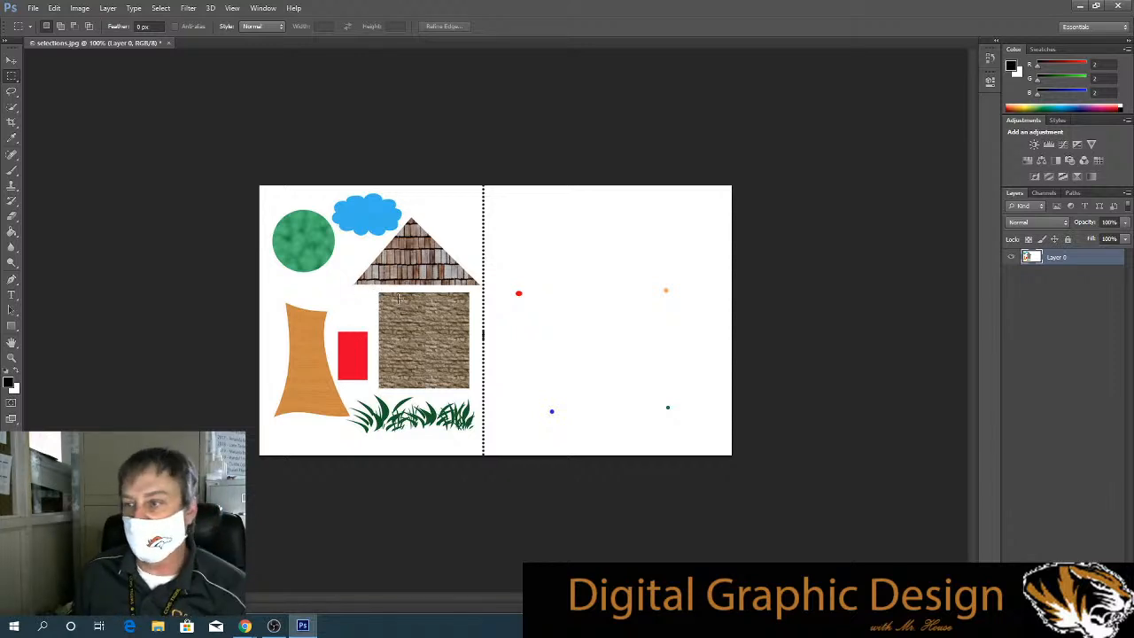
pyautogui.moveTo(378, 293); pyautogui.dragTo(470, 387)
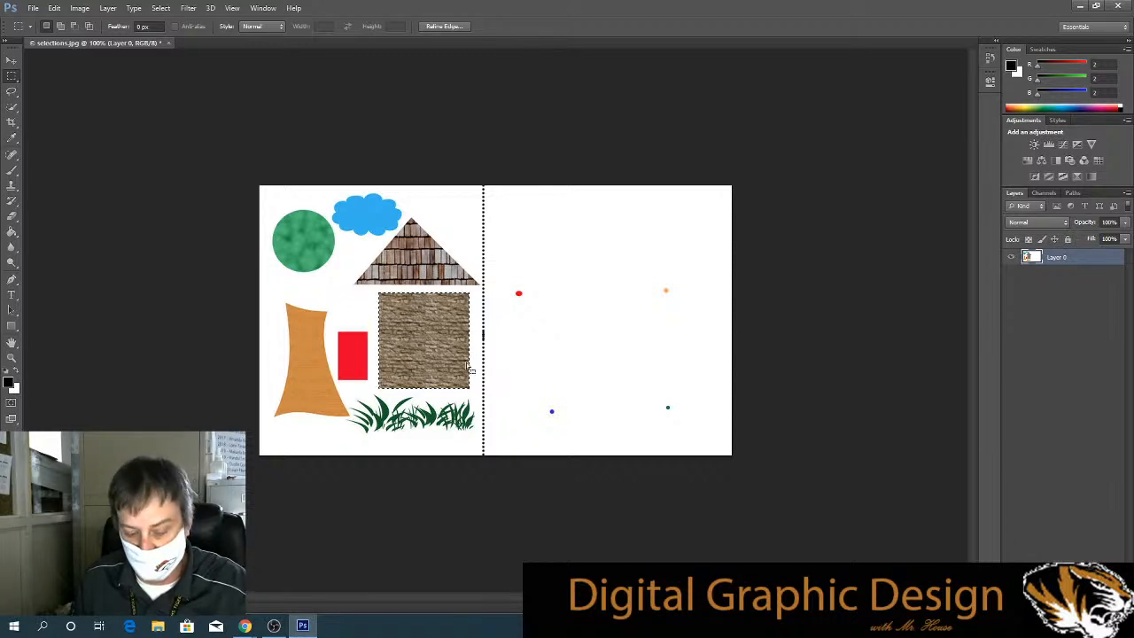
pyautogui.scroll(1, 472, 366)
pyautogui.scroll(5, 470, 367)
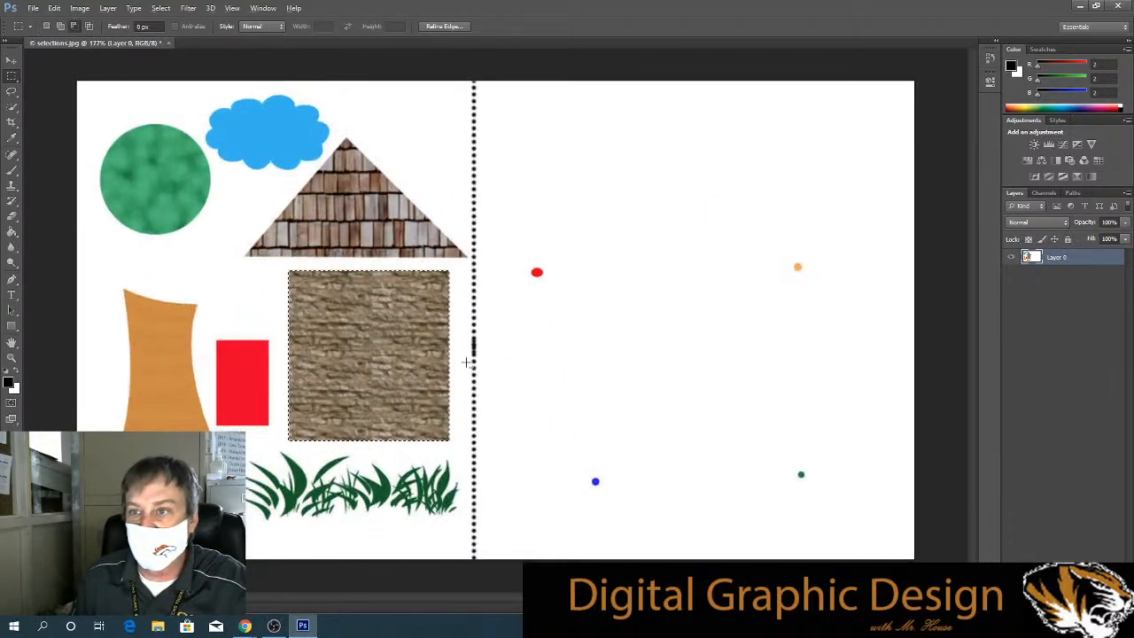
# Move the selected stone square to the blank half, over the green dot and below the orange one, and deselect it.
pyautogui.scroll(1, 467, 362)
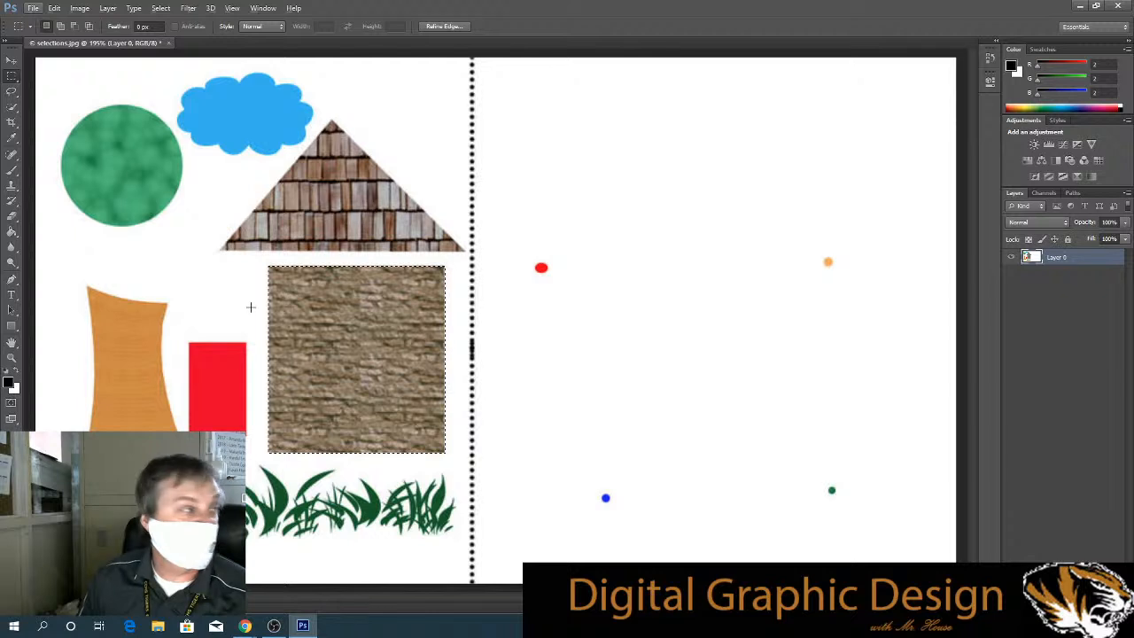
pyautogui.click(14, 61)
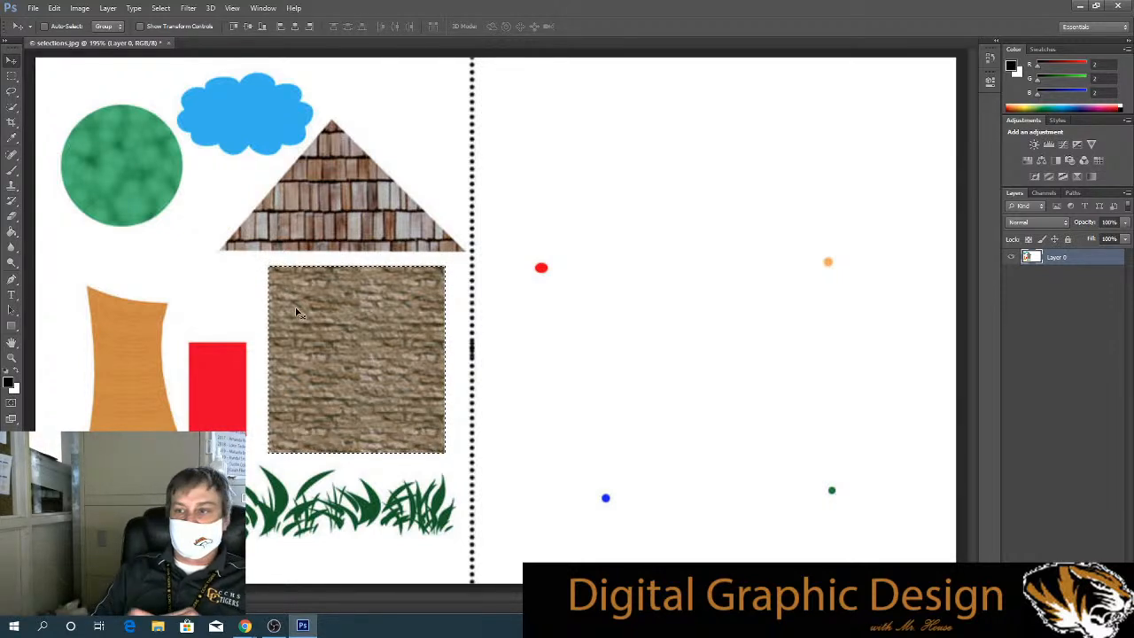
pyautogui.moveTo(296, 312); pyautogui.dragTo(772, 368)
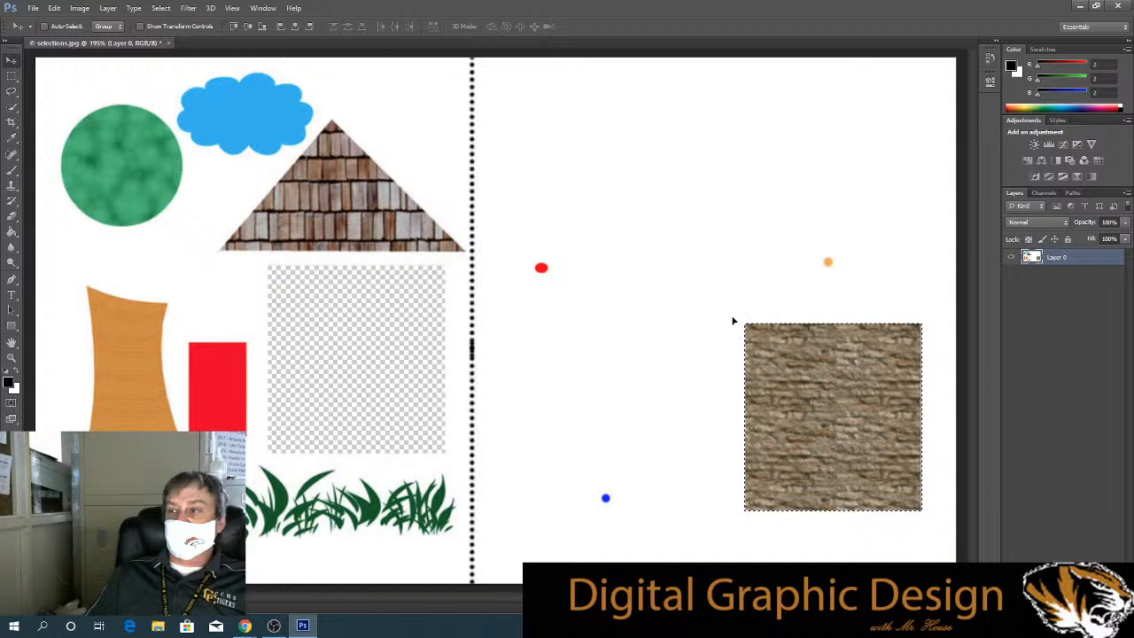
pyautogui.click(158, 10)
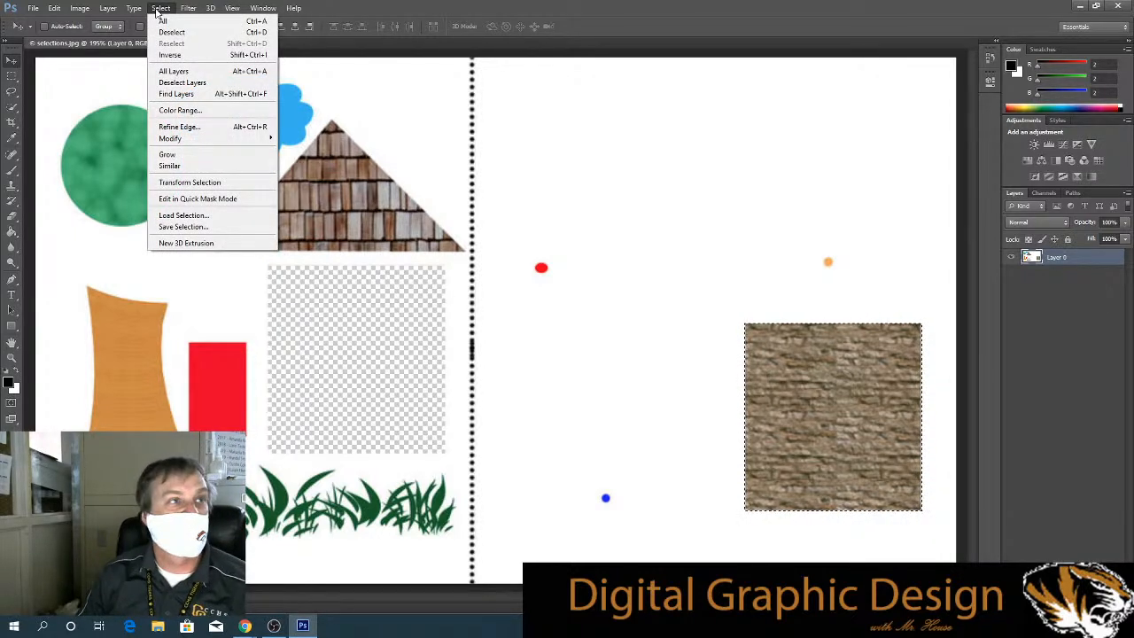
pyautogui.click(164, 31)
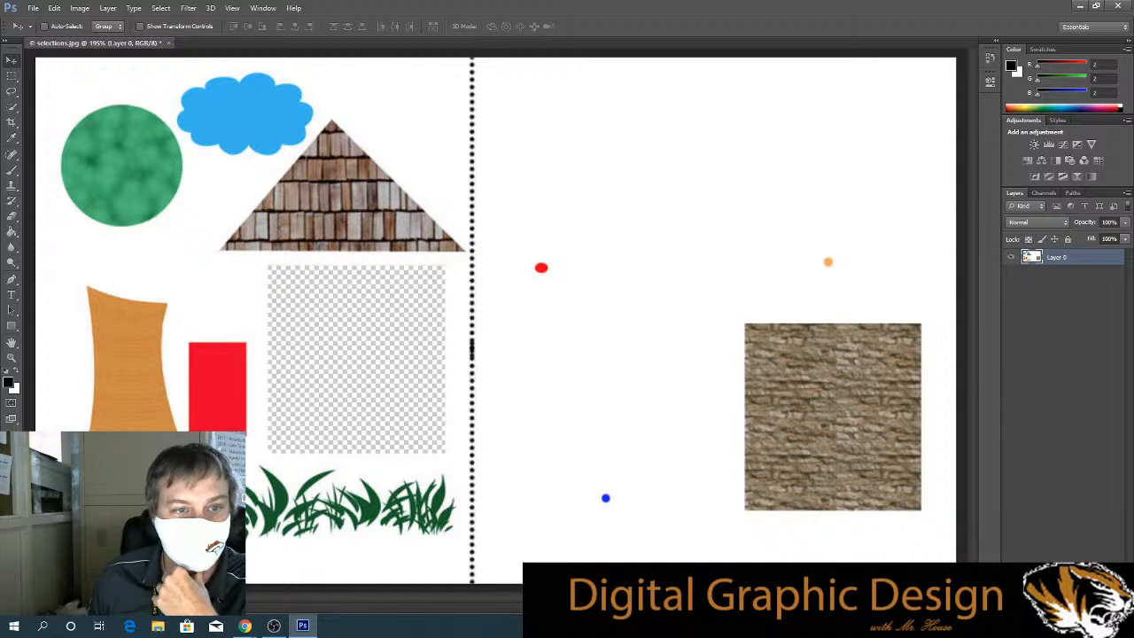
# Outline the orange wooden trunk with the Magnetic Lasso Tool and move it to the blank half, just below the red dot.
pyautogui.click(12, 93)
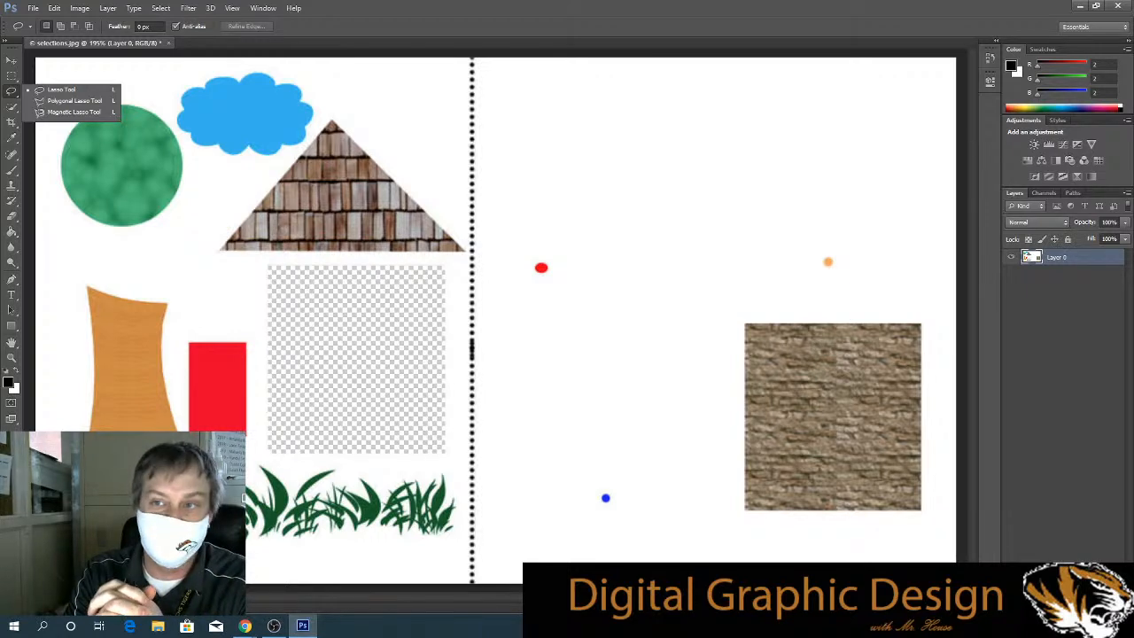
pyautogui.click(81, 110)
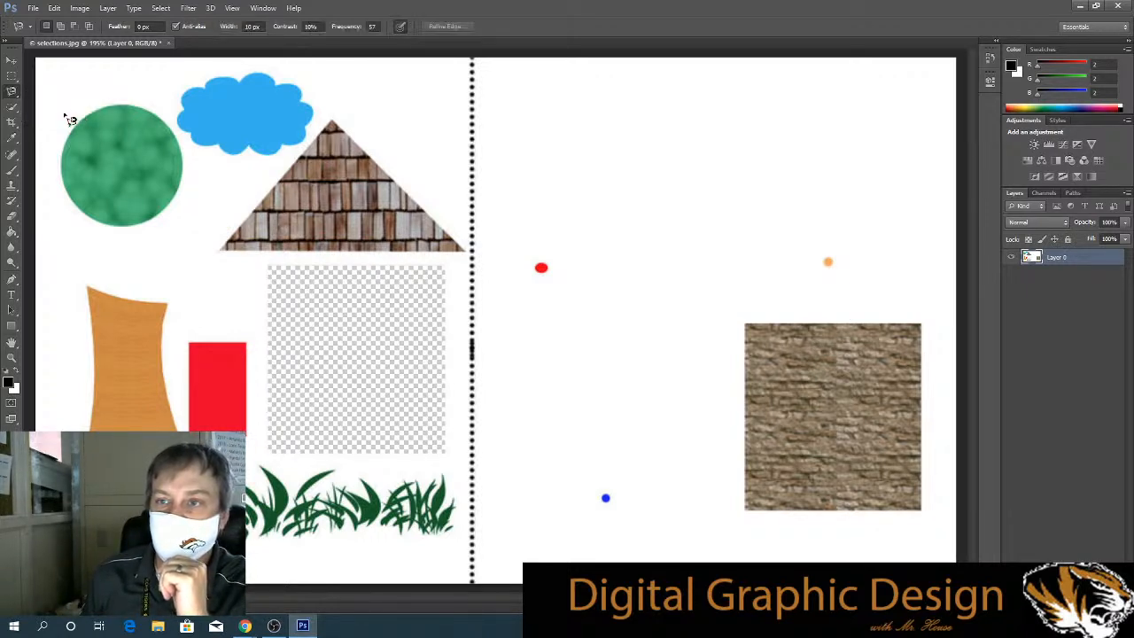
pyautogui.click(125, 296)
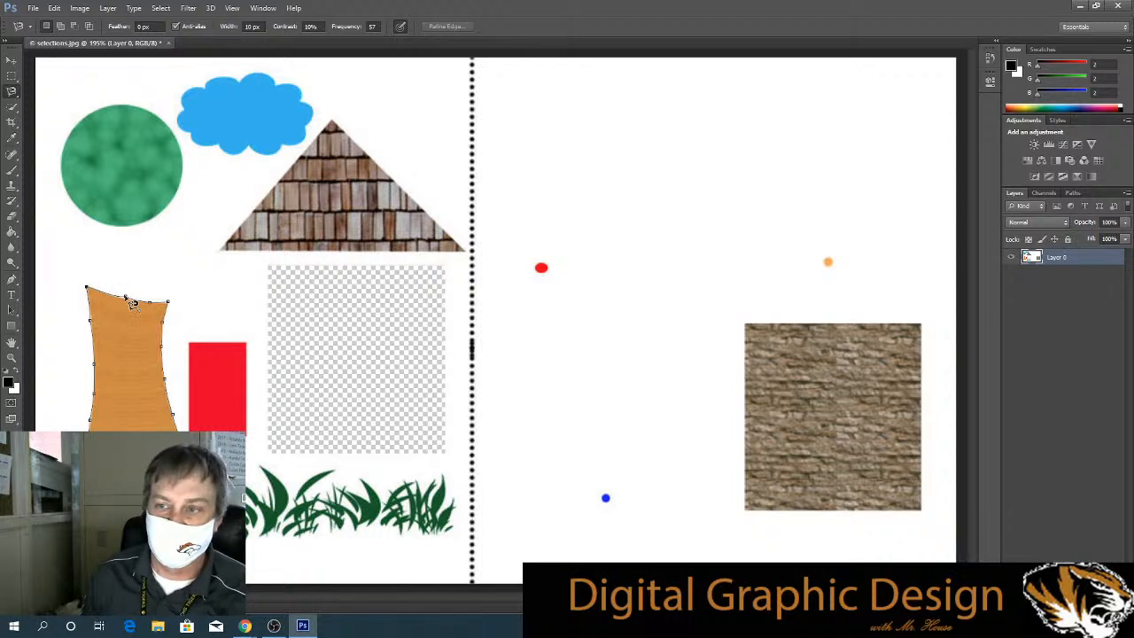
pyautogui.click(126, 297)
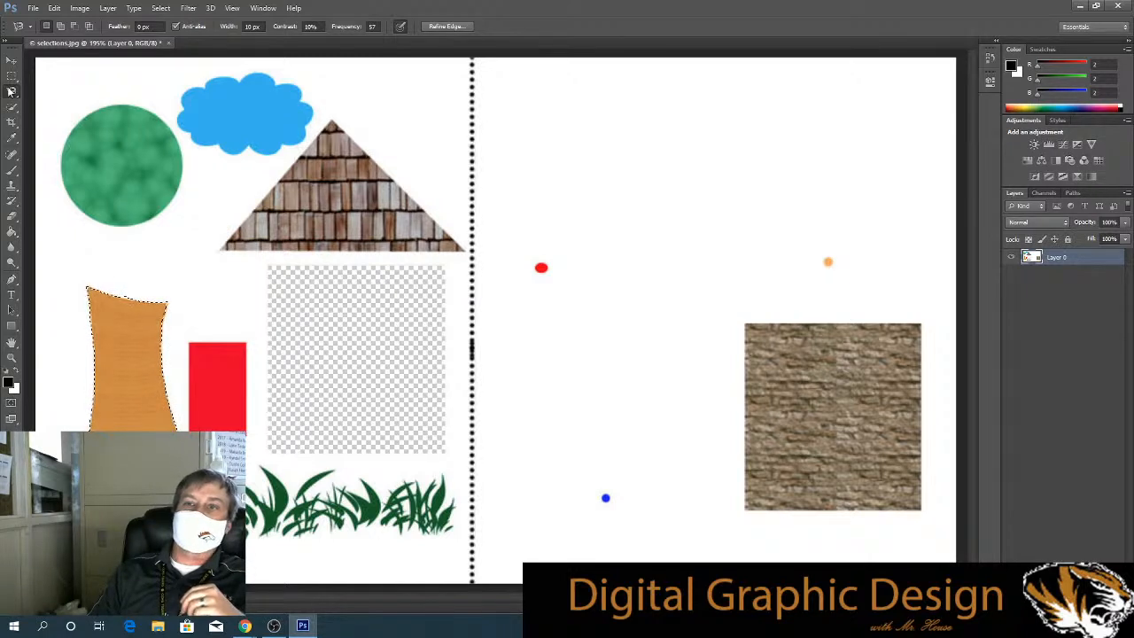
pyautogui.click(12, 62)
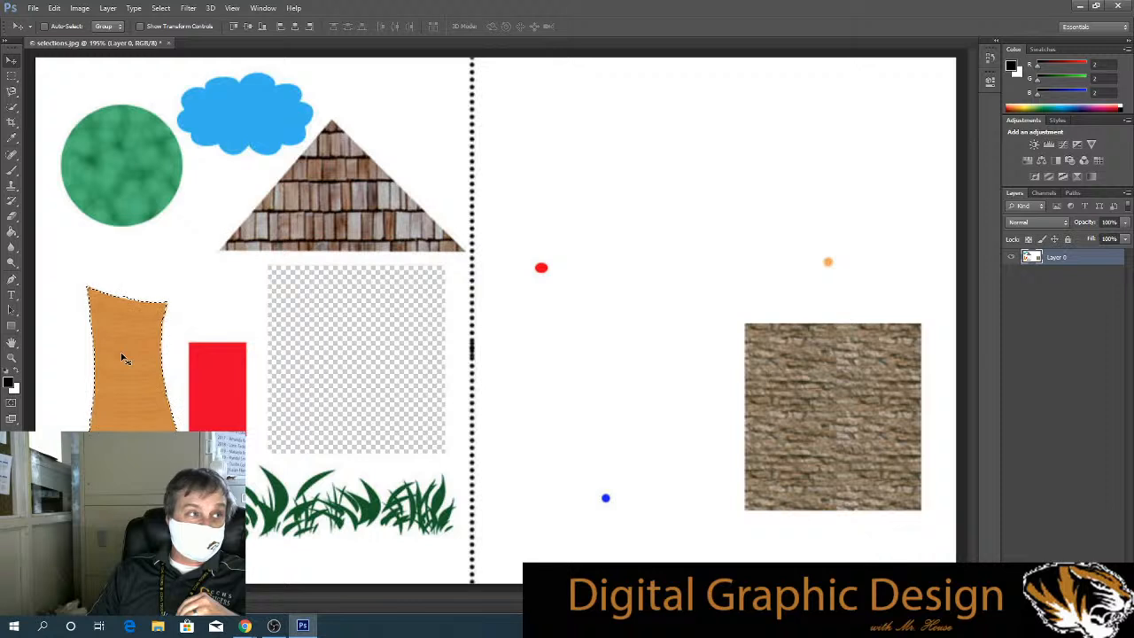
pyautogui.moveTo(123, 358); pyautogui.dragTo(572, 361)
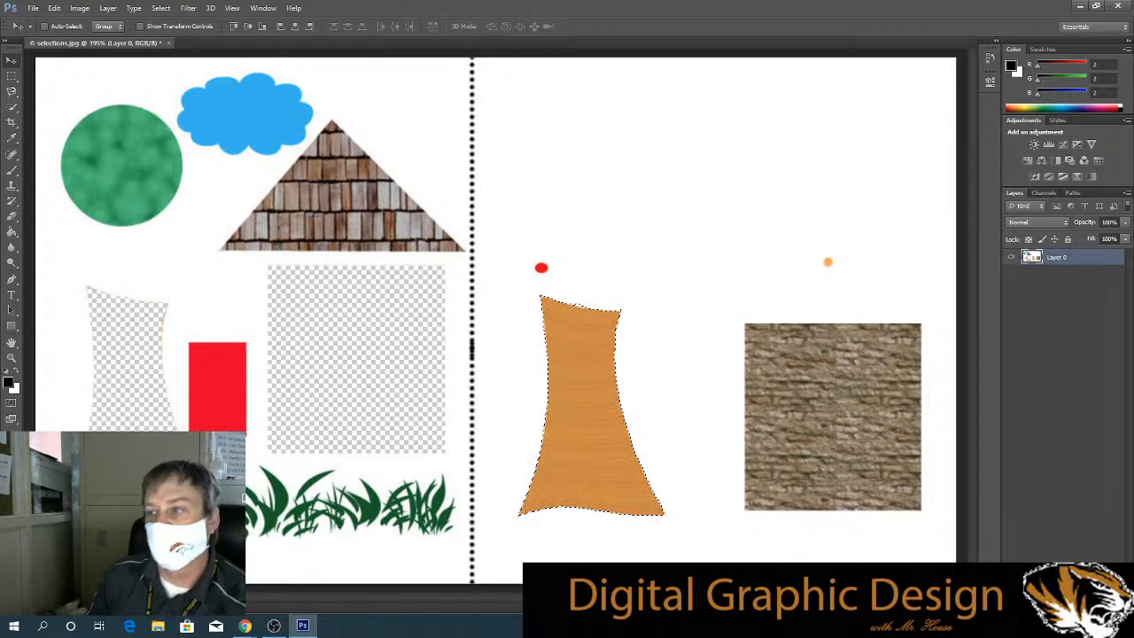
# Select the shingled triangular roof by its three corners with the Polygonal Lasso Tool.
pyautogui.click(13, 108)
pyautogui.click(14, 78)
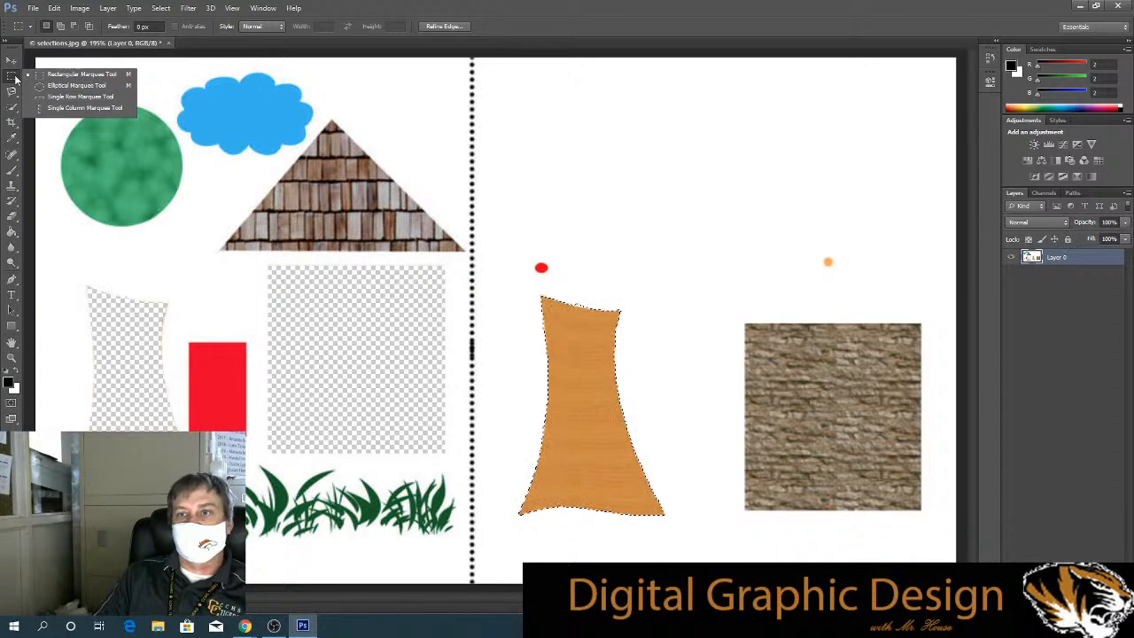
pyautogui.click(14, 92)
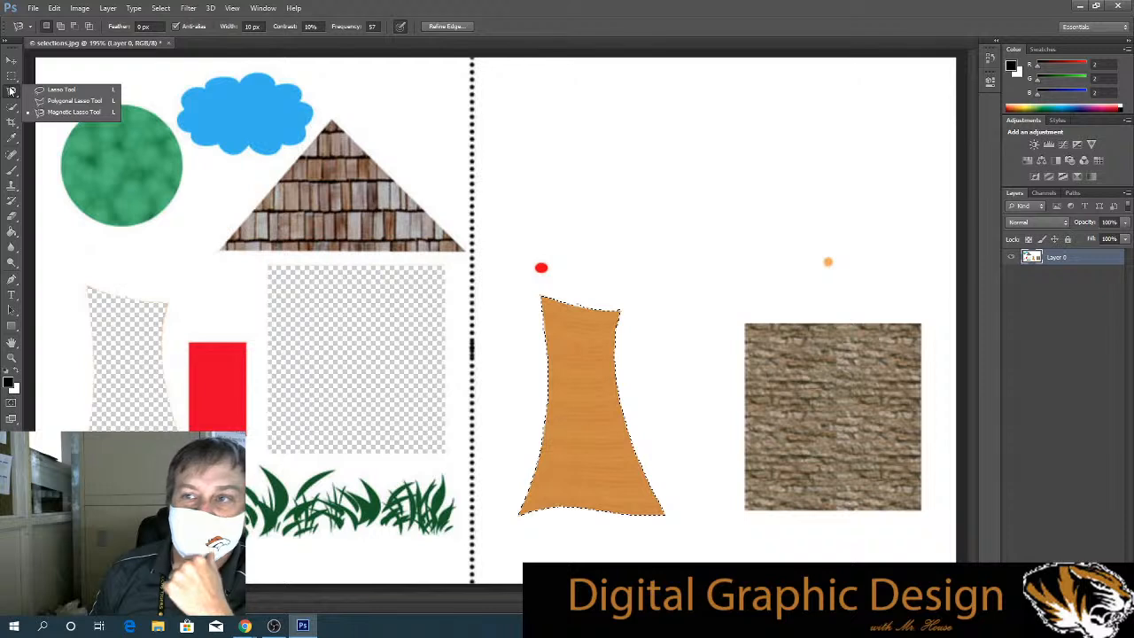
pyautogui.click(53, 102)
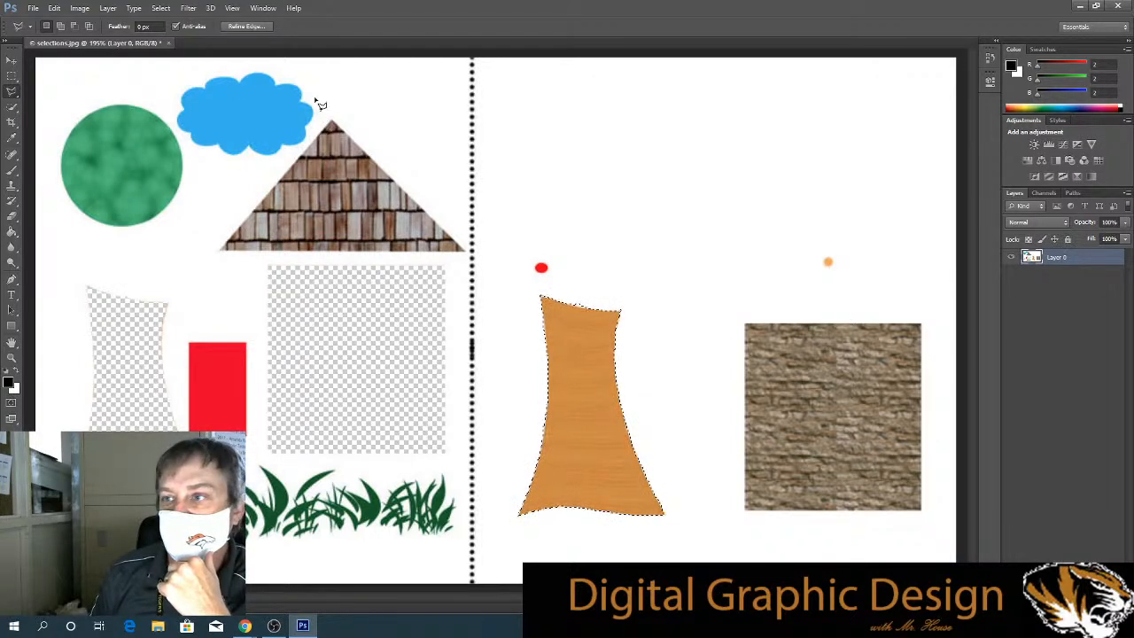
pyautogui.click(30, 27)
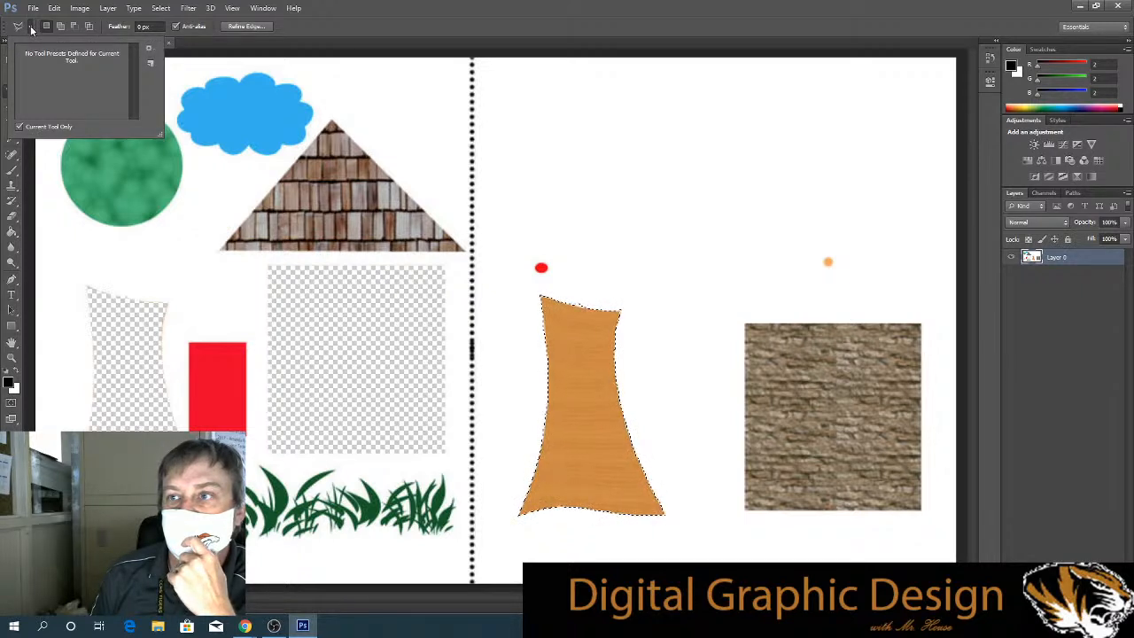
pyautogui.click(31, 29)
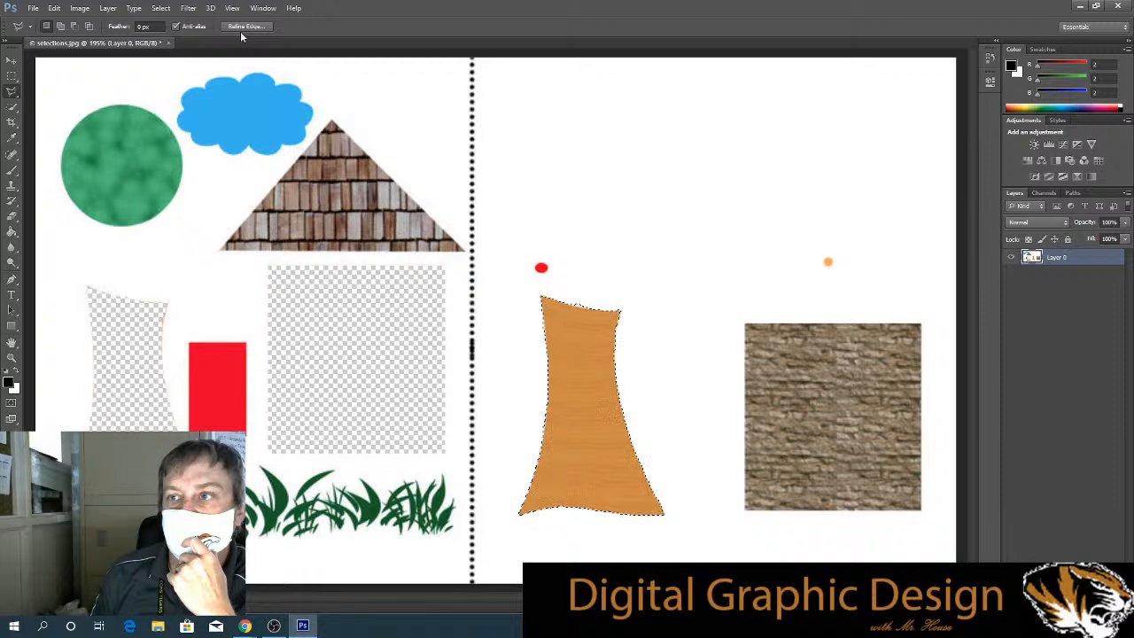
pyautogui.click(333, 121)
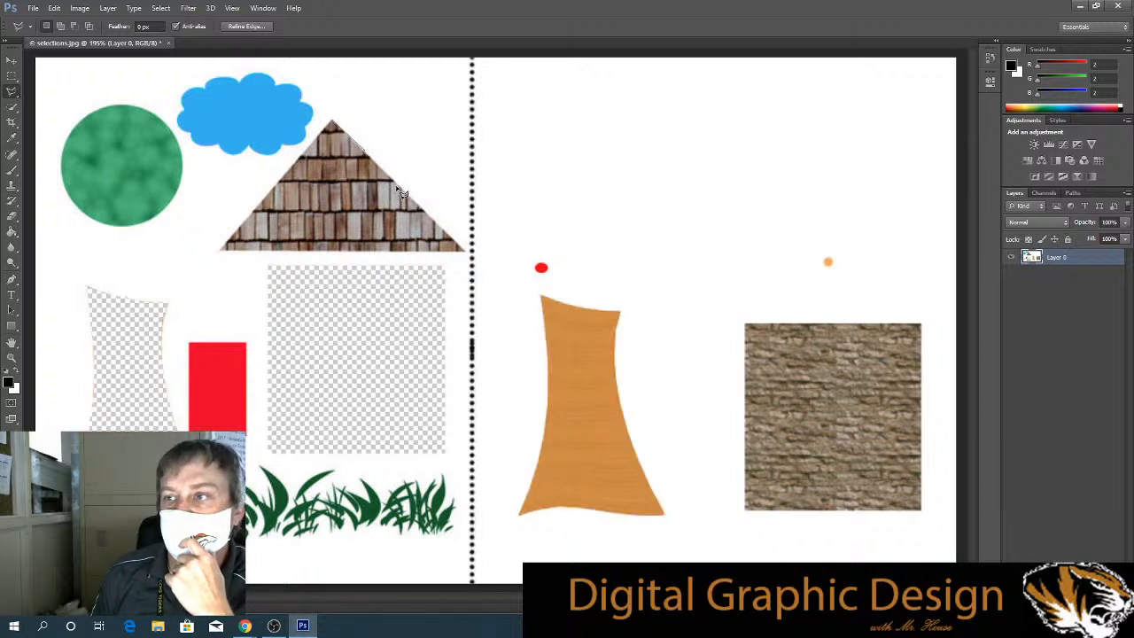
pyautogui.click(470, 255)
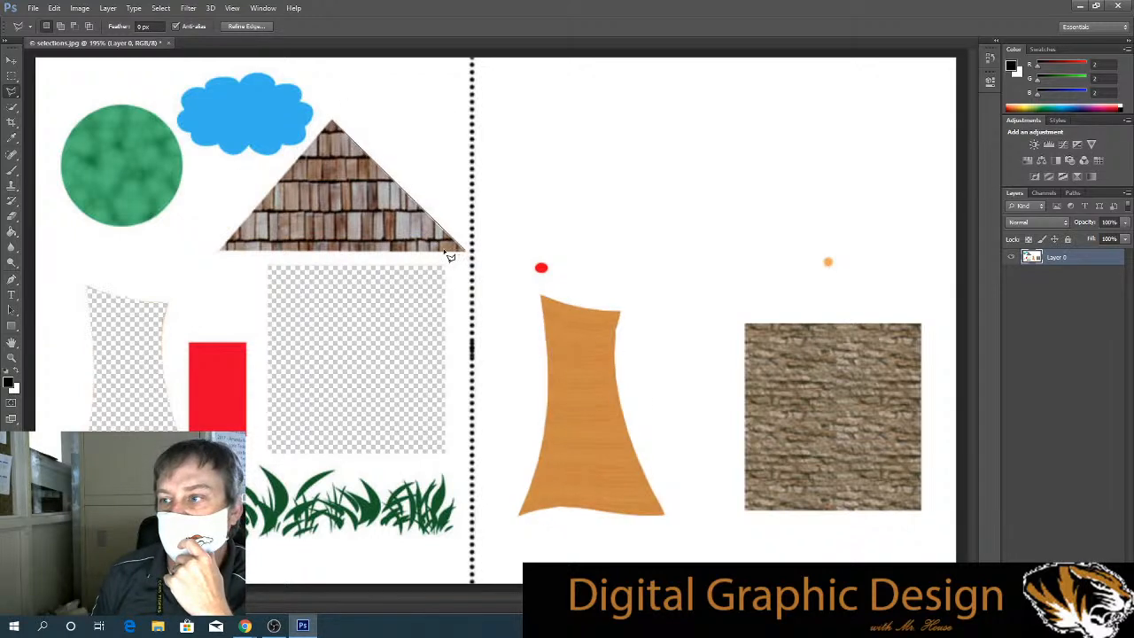
pyautogui.click(225, 252)
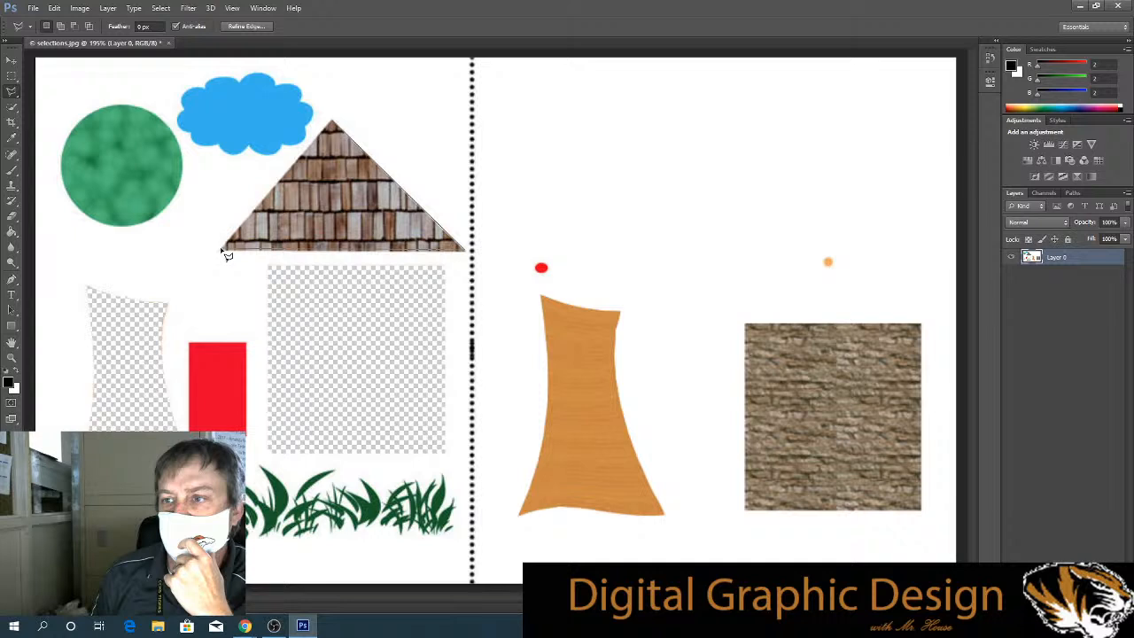
pyautogui.click(335, 126)
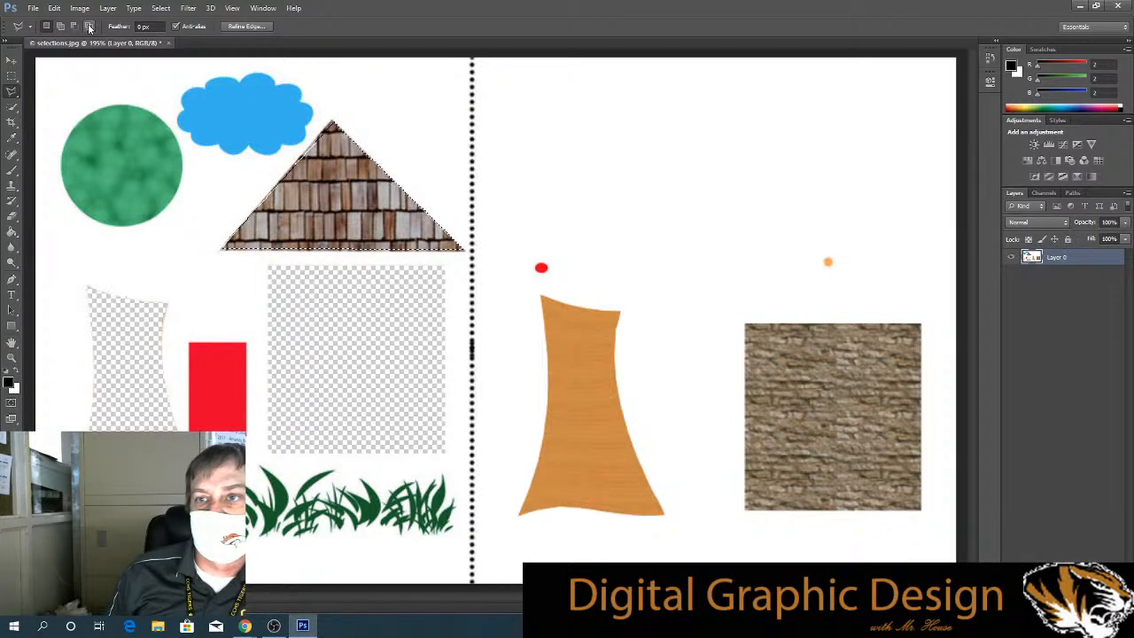
# Move the selected roof onto the upper edge of the stone wall, over the orange dot, and deselect it.
pyautogui.click(13, 62)
pyautogui.moveTo(355, 202); pyautogui.dragTo(830, 272)
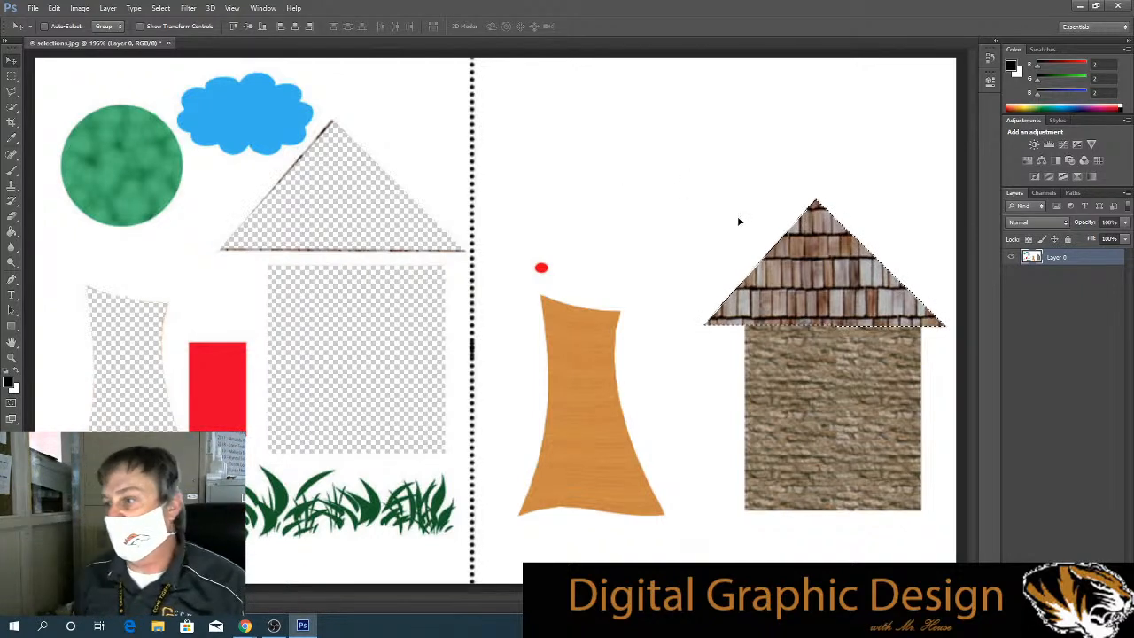
pyautogui.click(171, 12)
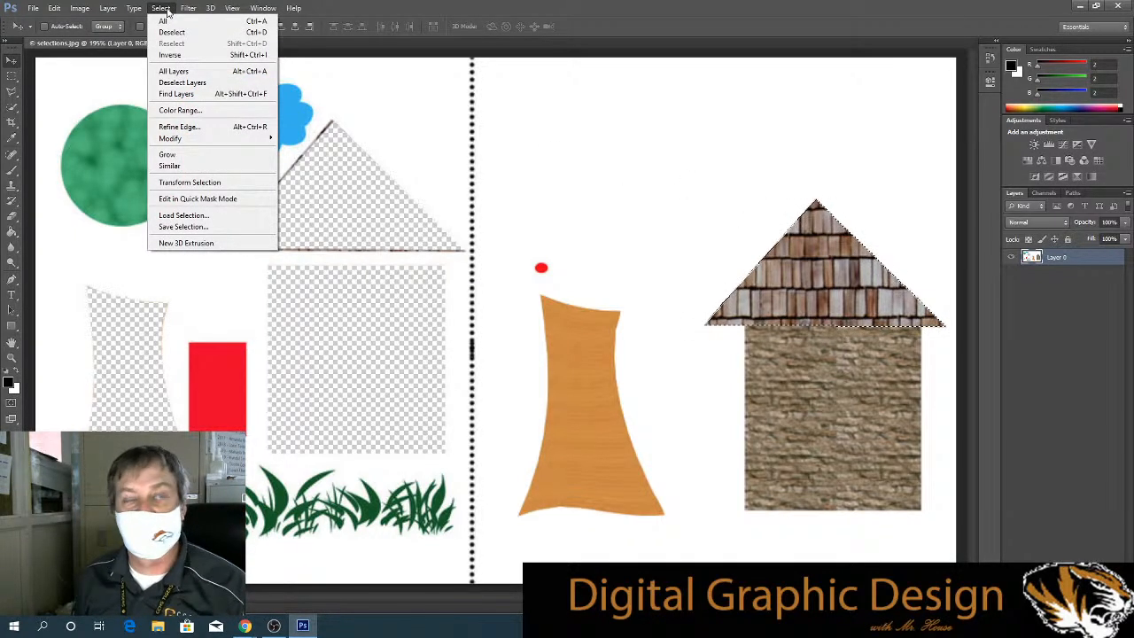
pyautogui.click(170, 32)
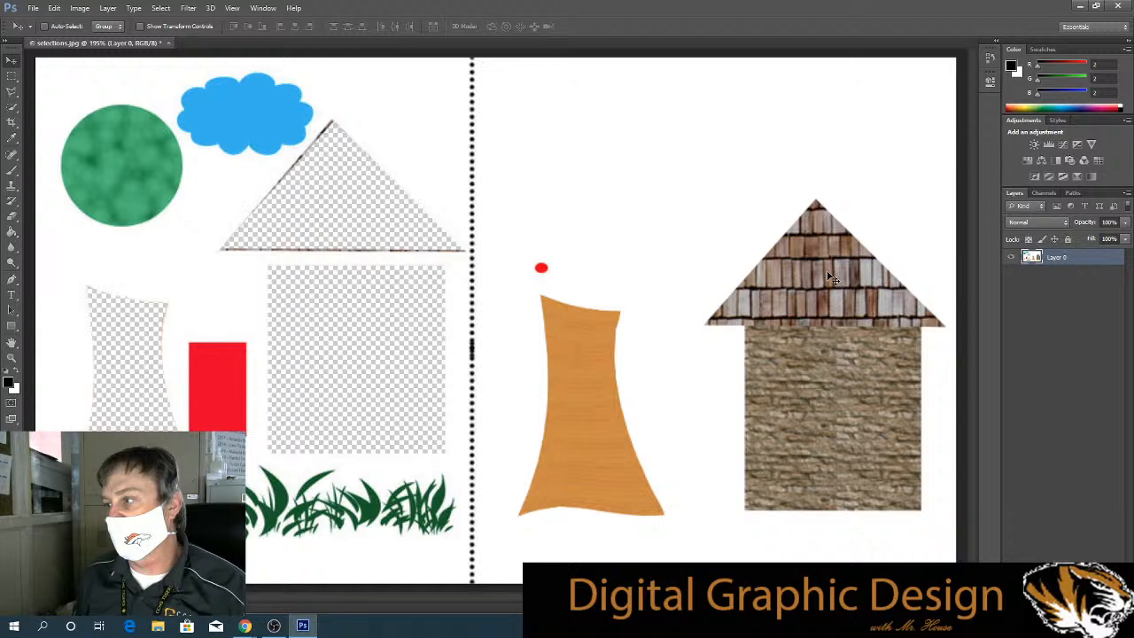
pyautogui.moveTo(829, 274); pyautogui.dragTo(830, 273)
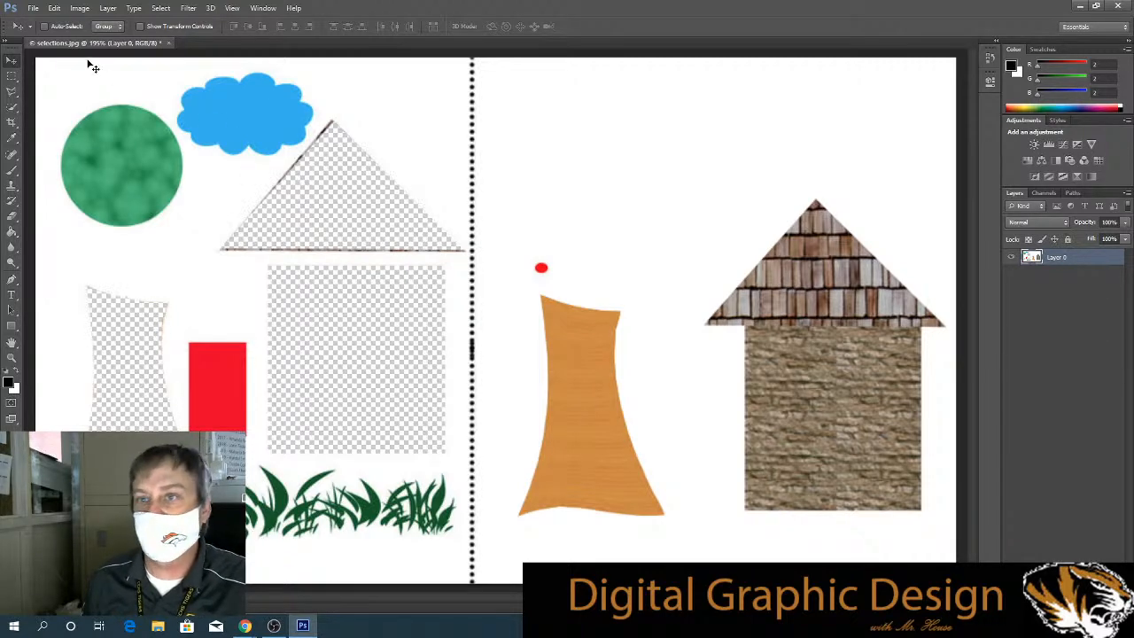
# Select the green textured circle with the Elliptical Marquee Tool, keeping the round selection just inside the circle's edge.
pyautogui.click(79, 8)
pyautogui.moveTo(49, 9)
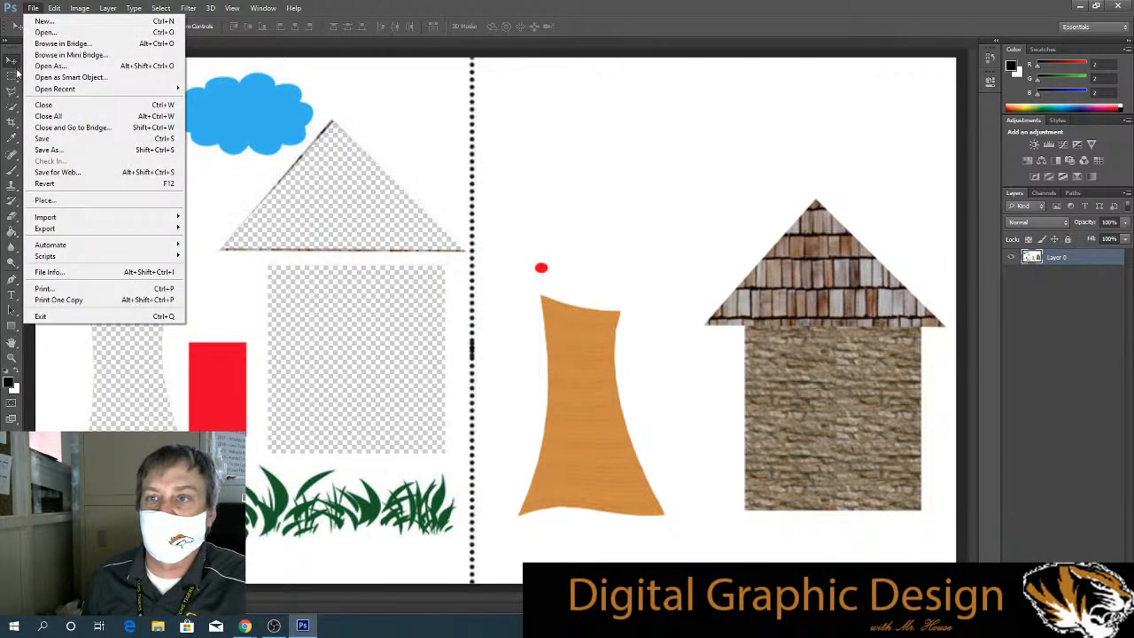
pyautogui.click(13, 79)
pyautogui.rightClick(14, 78)
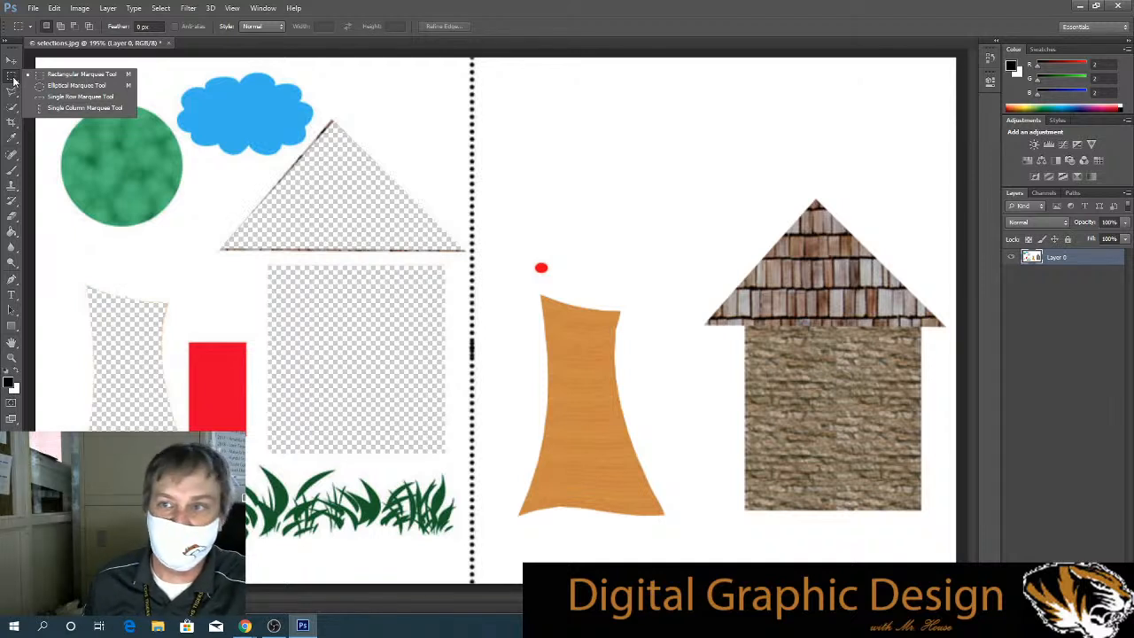
pyautogui.click(74, 86)
pyautogui.moveTo(74, 120); pyautogui.dragTo(170, 214)
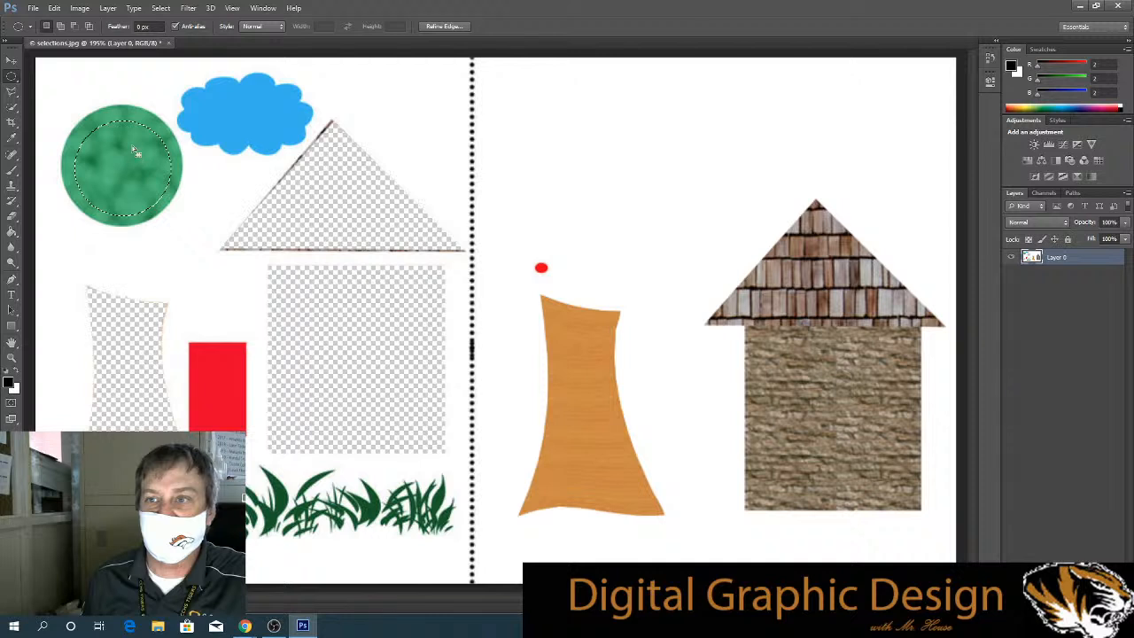
pyautogui.moveTo(87, 116); pyautogui.dragTo(168, 196)
pyautogui.moveTo(74, 111); pyautogui.dragTo(118, 171)
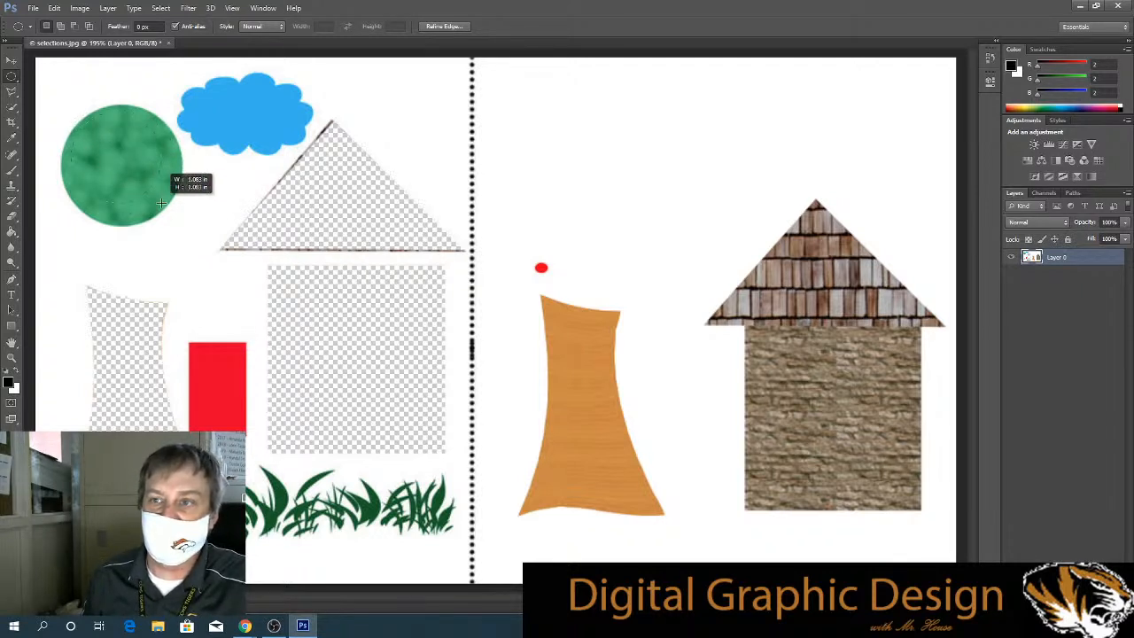
pyautogui.moveTo(171, 211); pyautogui.dragTo(178, 217)
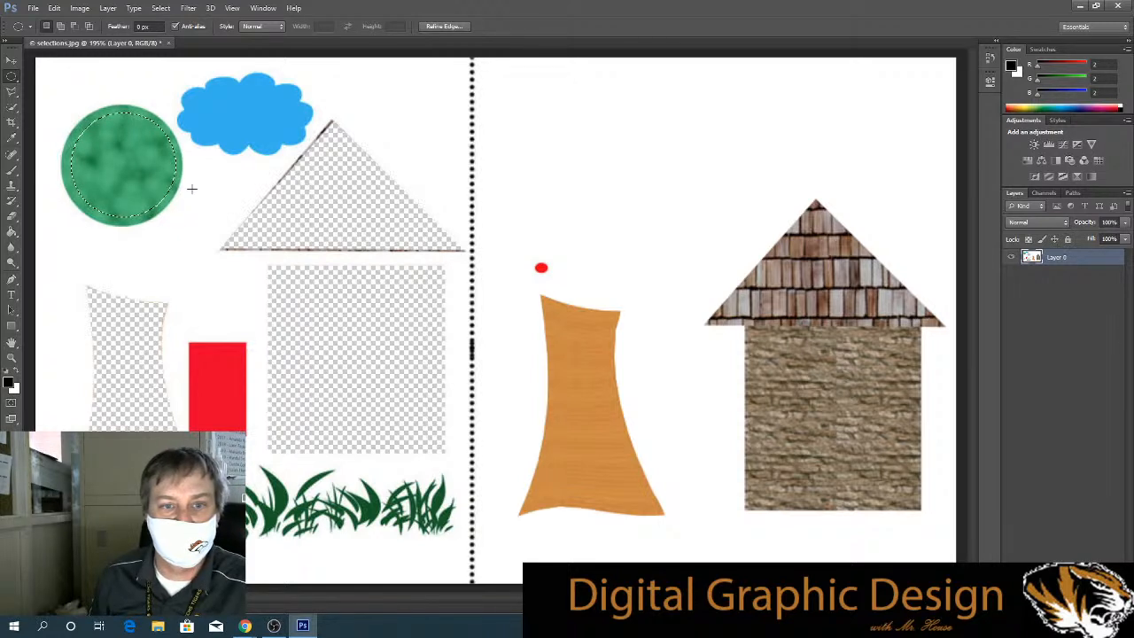
# Move the selected green circle to the top of the orange trunk, duplicate it into overlapping copies forming a full tree crown, and deselect.
pyautogui.click(12, 60)
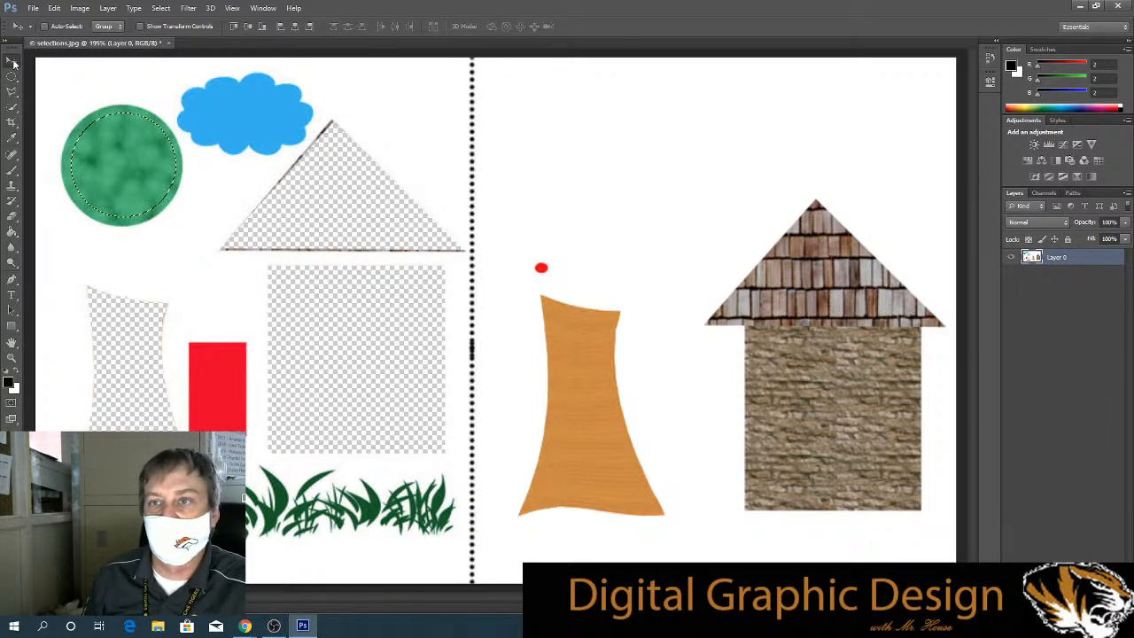
pyautogui.moveTo(102, 147); pyautogui.dragTo(653, 272)
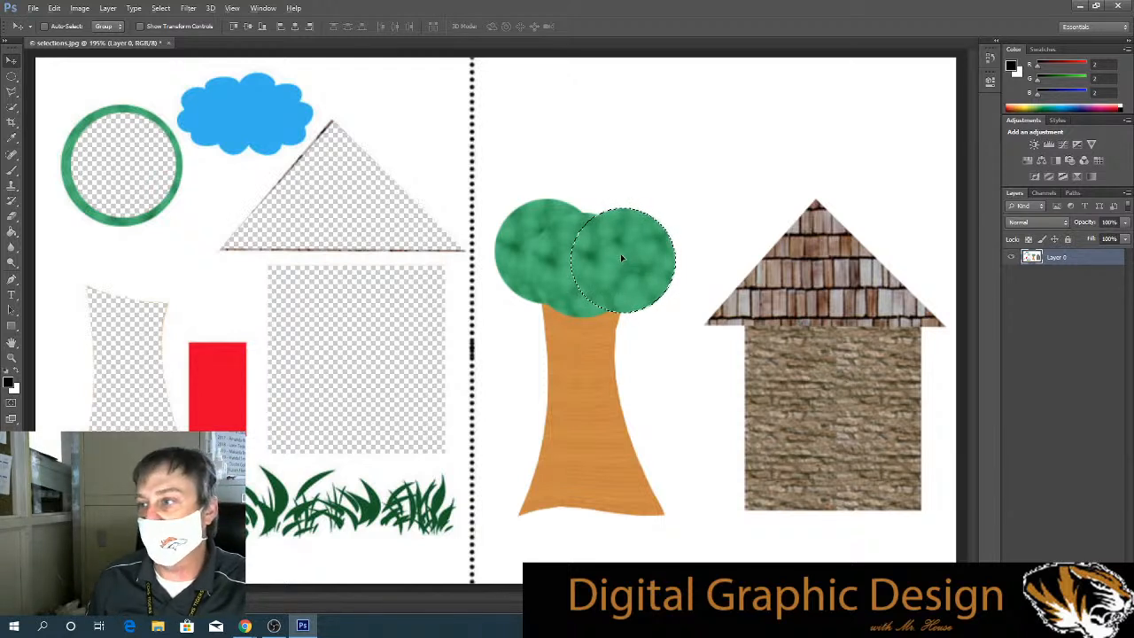
pyautogui.moveTo(622, 258); pyautogui.dragTo(741, 205)
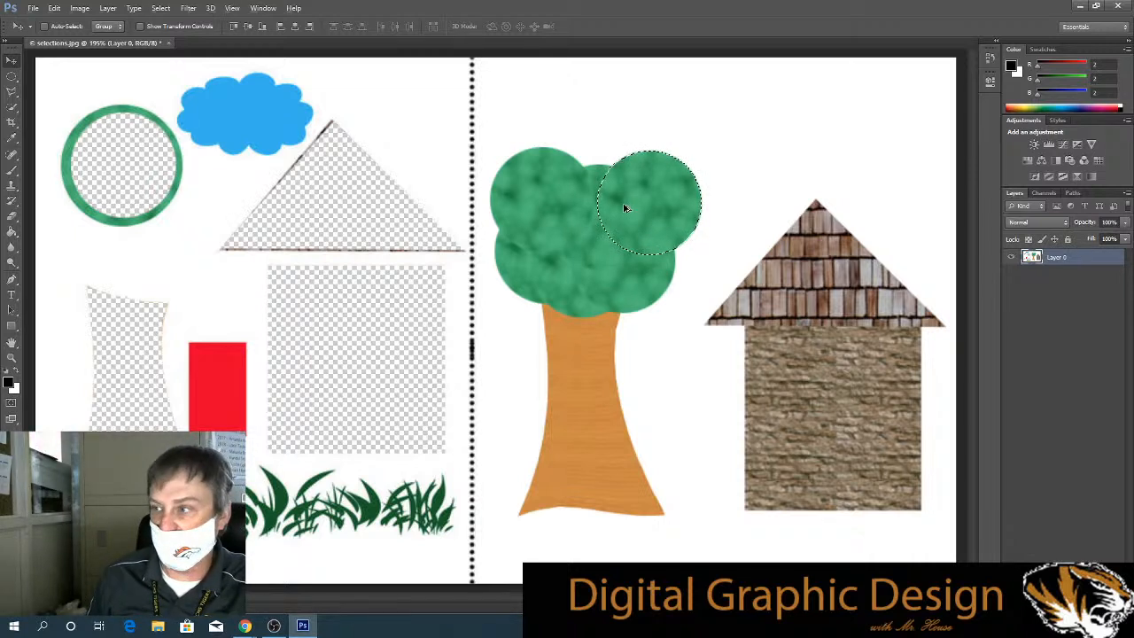
pyautogui.press('alt')
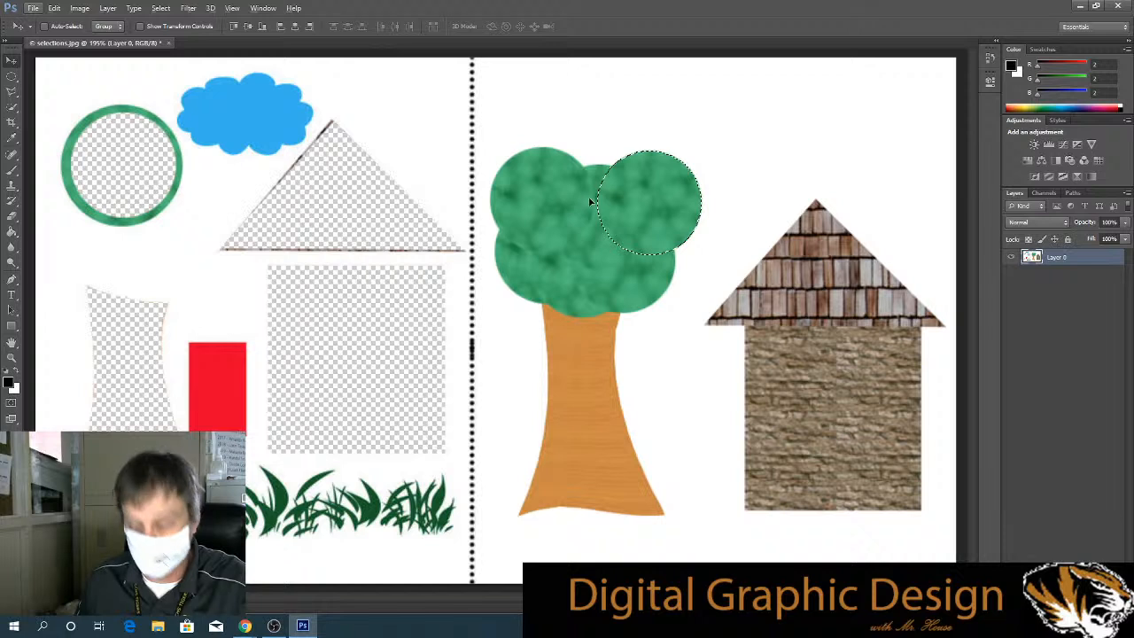
pyautogui.moveTo(604, 232); pyautogui.dragTo(523, 288)
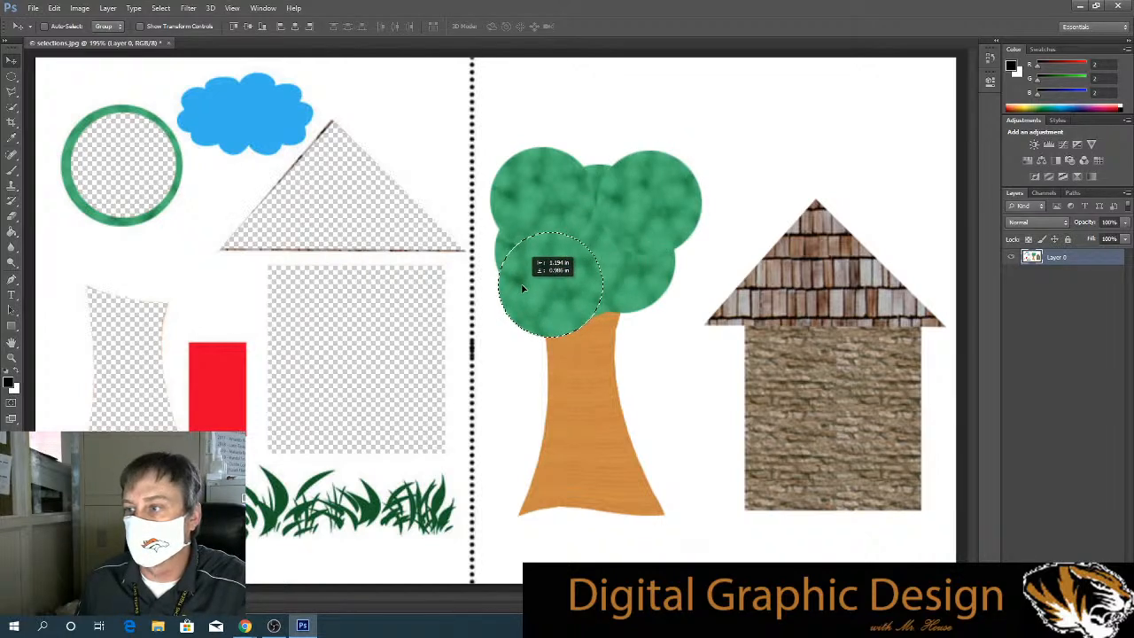
pyautogui.click(160, 9)
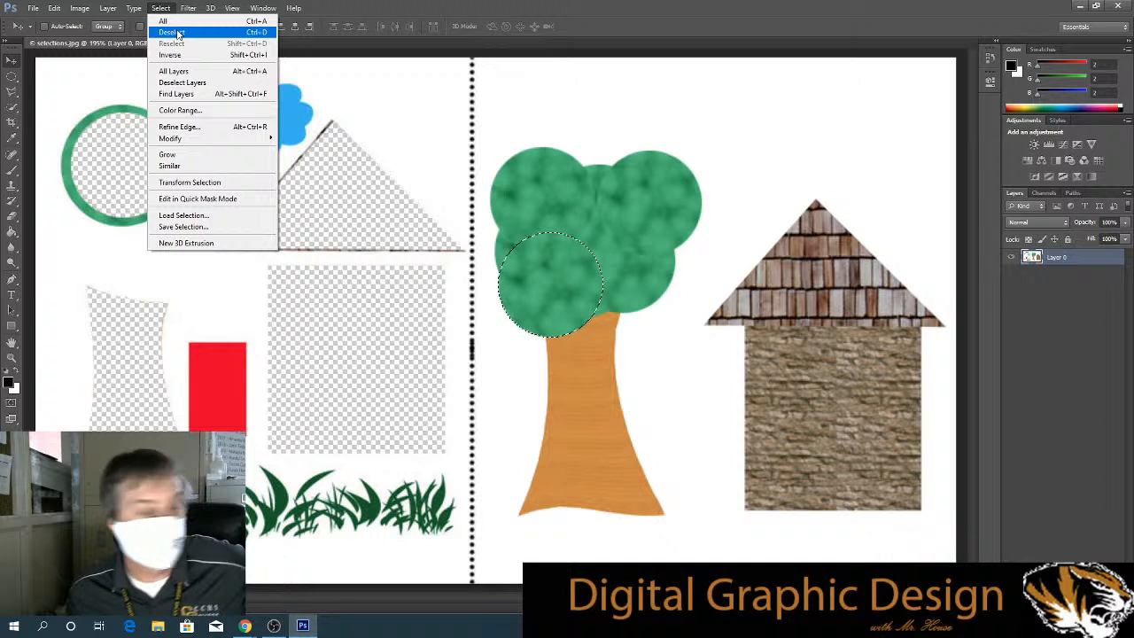
pyautogui.click(186, 32)
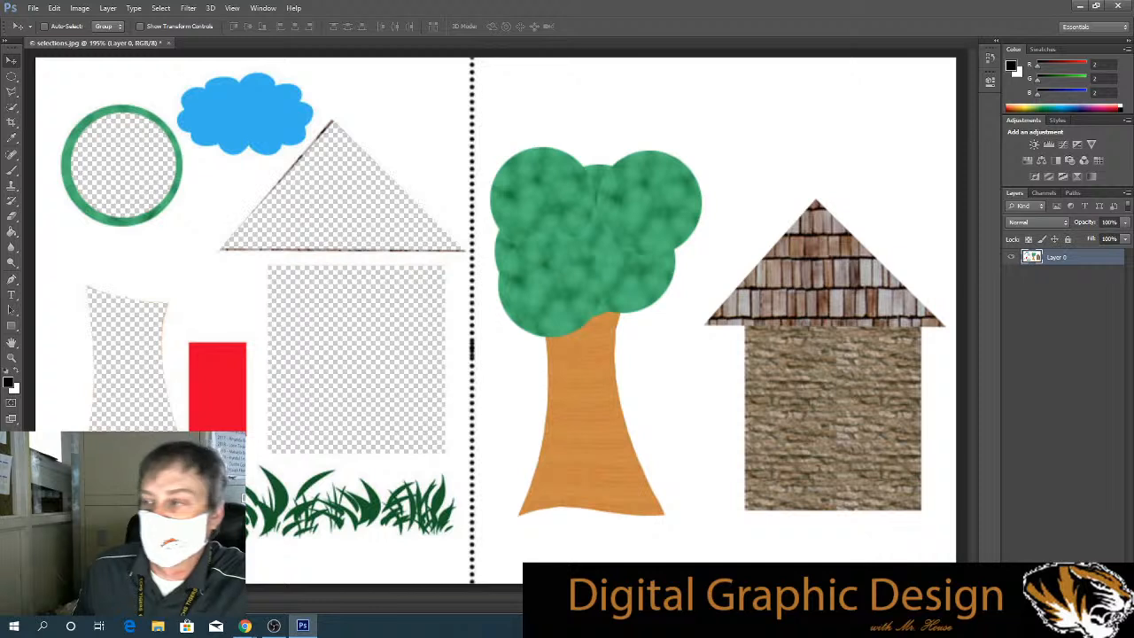
# Select the dark green grass under the square cutout using the Magic Wand Tool with a tolerance of 25.
pyautogui.click(13, 106)
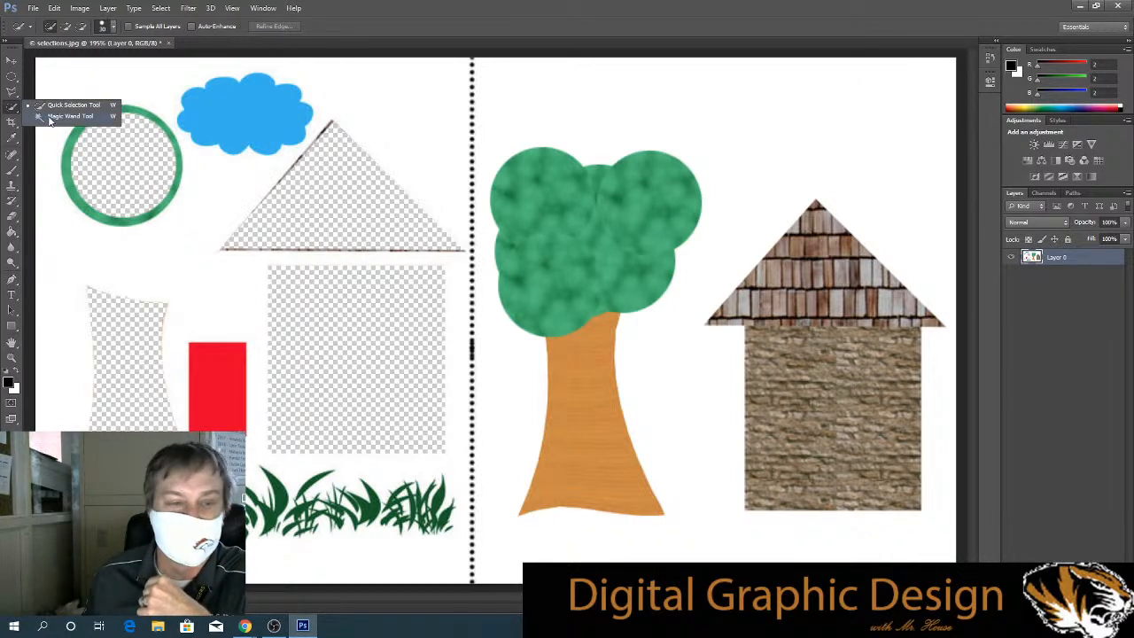
pyautogui.click(49, 117)
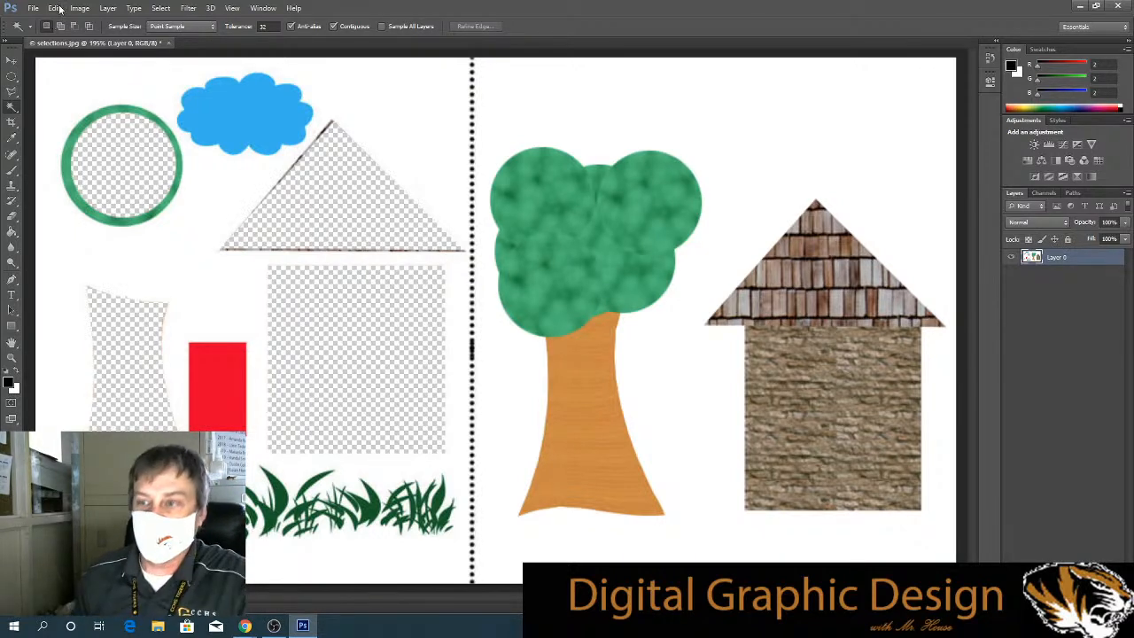
pyautogui.click(264, 27)
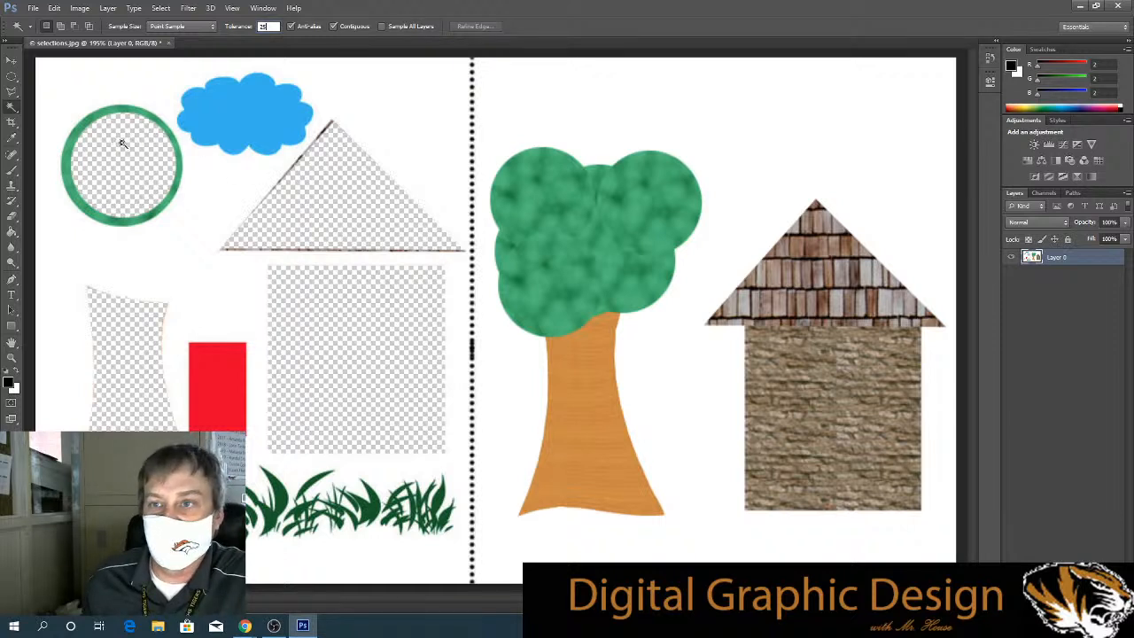
pyautogui.click(281, 501)
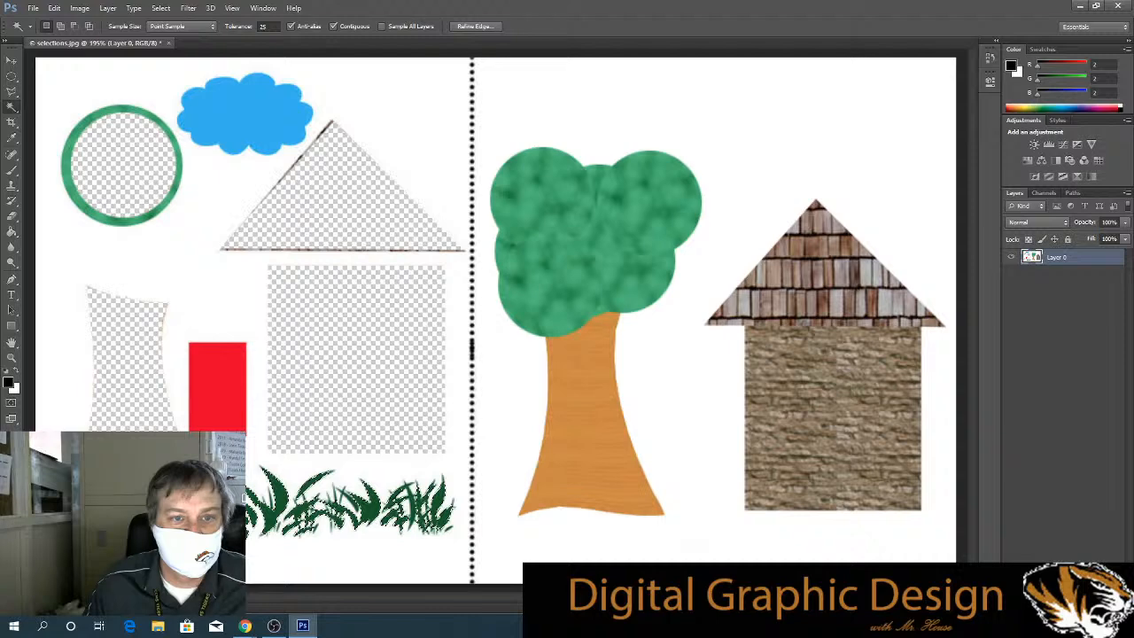
# Move the selected grass to the base of the trunk, duplicate it across the base of the house, and deselect.
pyautogui.click(10, 62)
pyautogui.moveTo(395, 483); pyautogui.dragTo(855, 501)
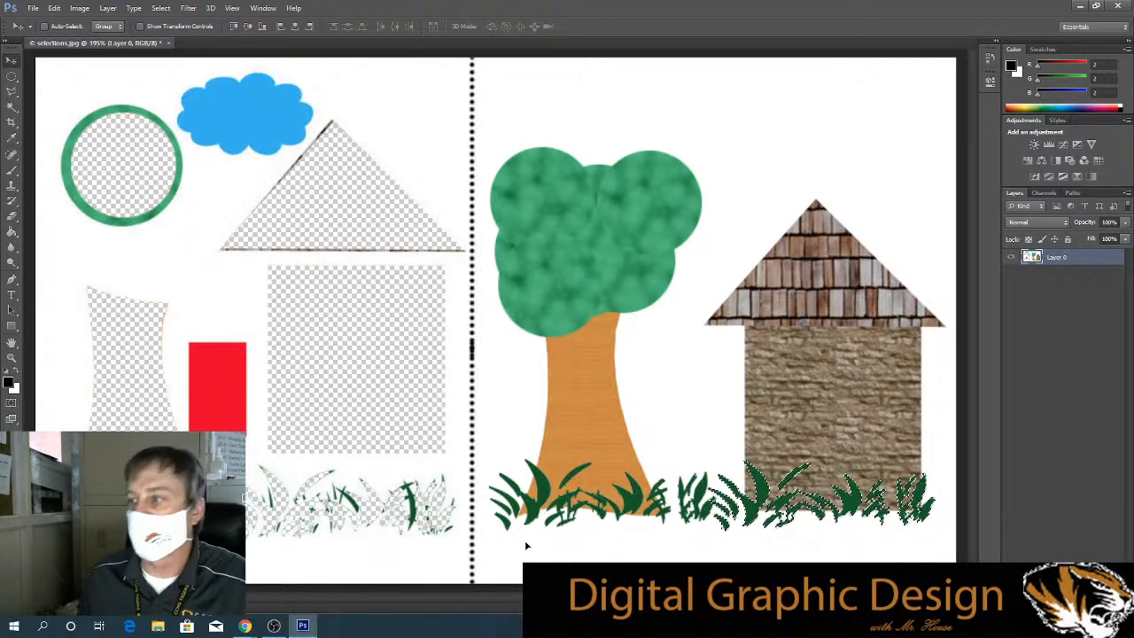
pyautogui.click(160, 8)
pyautogui.click(177, 33)
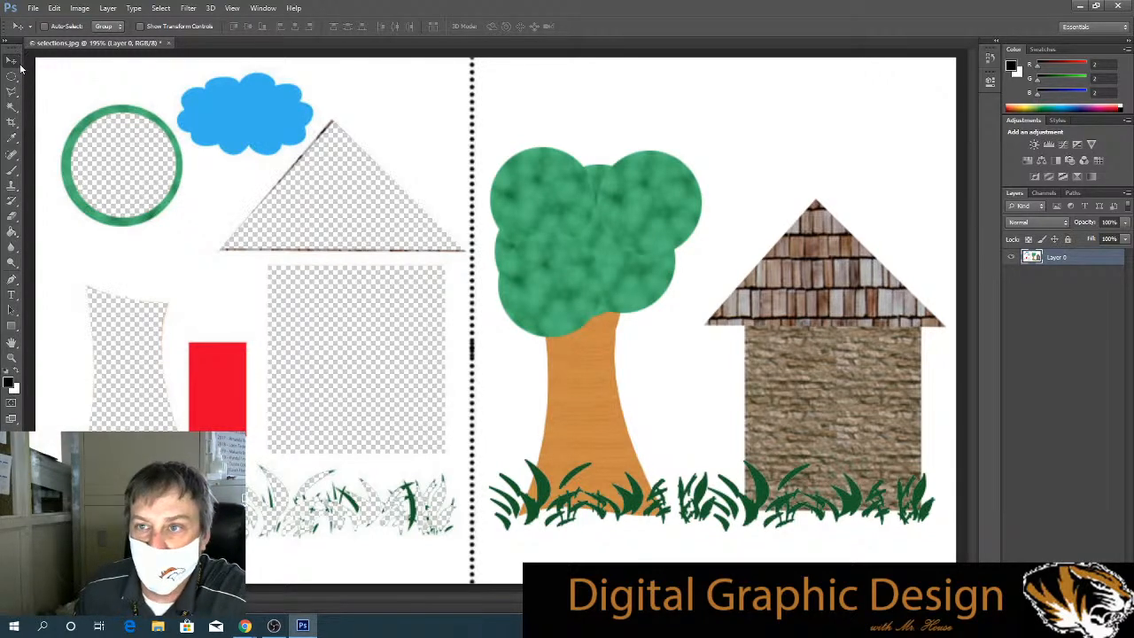
# Outline the blue cloud freehand with the Lasso Tool, keeping the selection just inside its edge.
pyautogui.moveTo(12, 92); pyautogui.dragTo(60, 91)
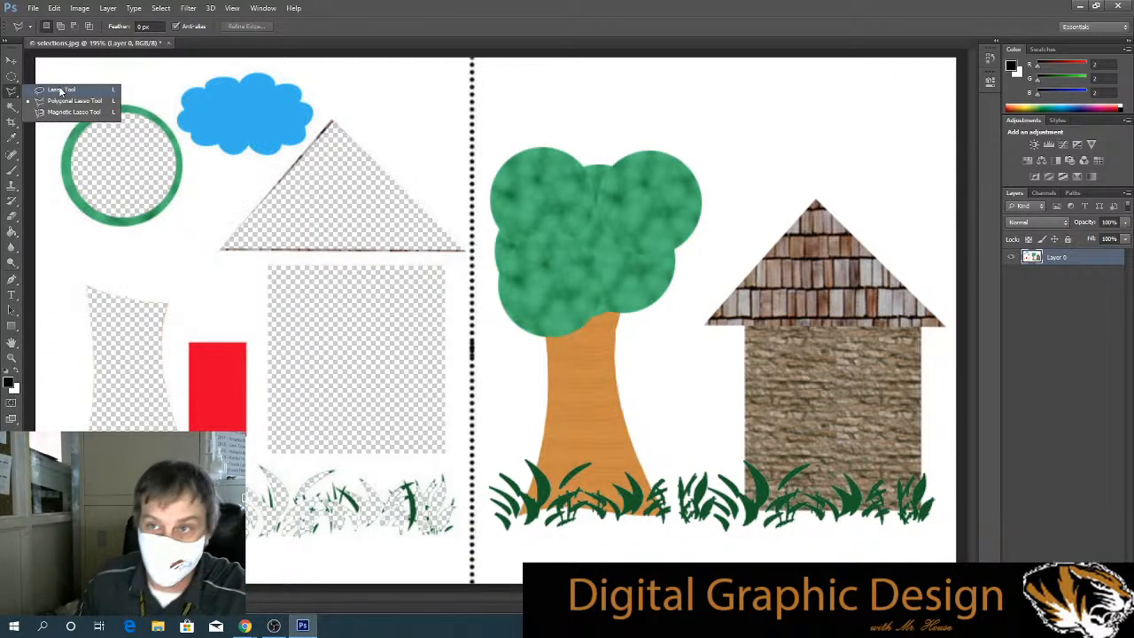
pyautogui.moveTo(60, 91); pyautogui.dragTo(60, 91)
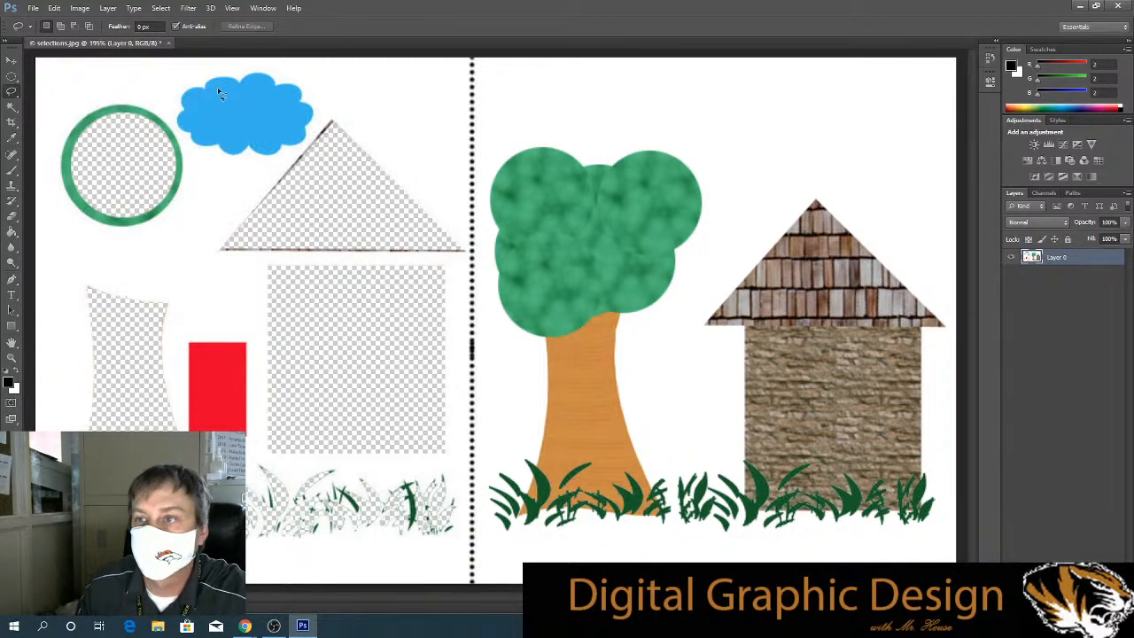
pyautogui.moveTo(213, 88)
pyautogui.mouseDown()
pyautogui.moveTo(197, 96)
pyautogui.moveTo(187, 129)
pyautogui.moveTo(215, 148)
pyautogui.moveTo(265, 149)
pyautogui.moveTo(297, 131)
pyautogui.moveTo(294, 95)
pyautogui.moveTo(268, 82)
pyautogui.moveTo(230, 90)
pyautogui.mouseUp()
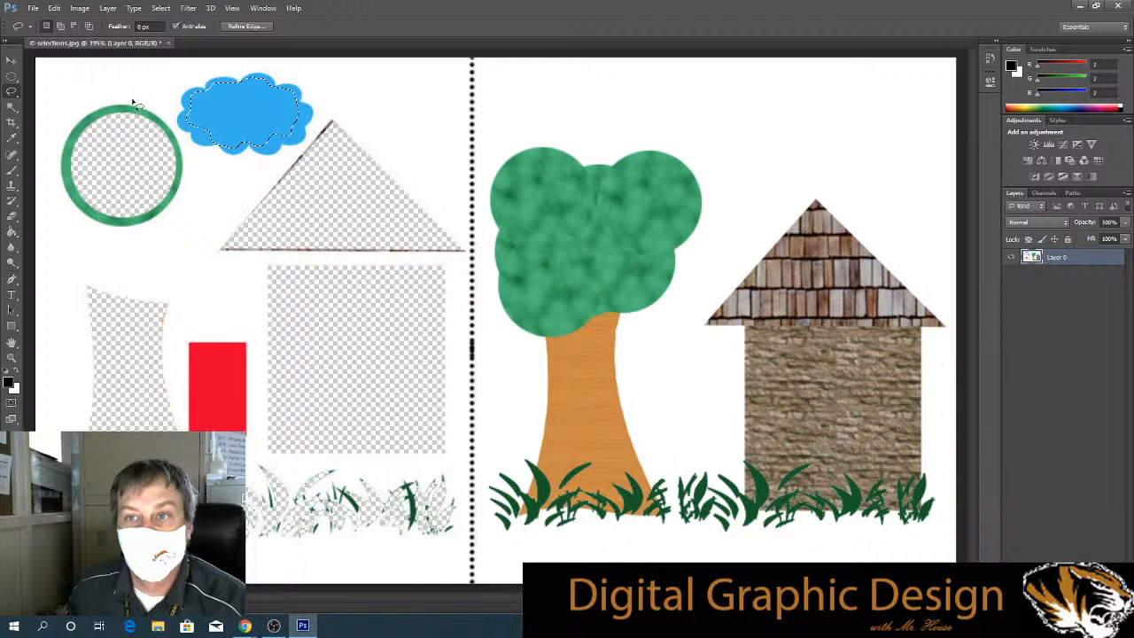
# Move the selected cloud into the sky above the house roof in the picture half, and deselect it.
pyautogui.click(13, 61)
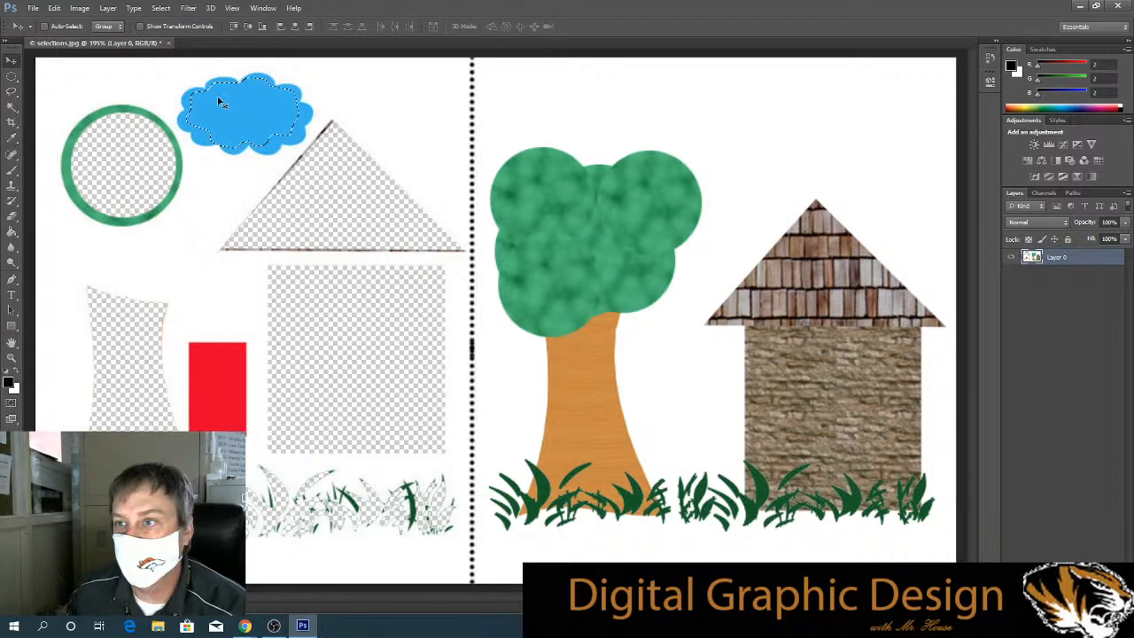
pyautogui.moveTo(223, 104); pyautogui.dragTo(872, 81)
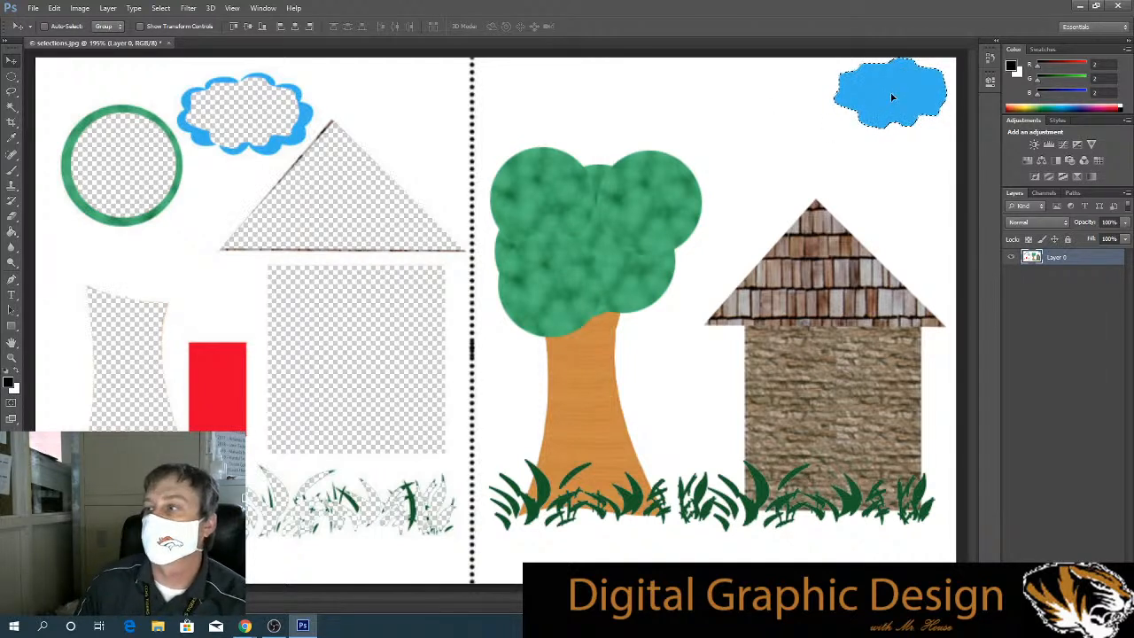
pyautogui.moveTo(890, 92); pyautogui.dragTo(884, 108)
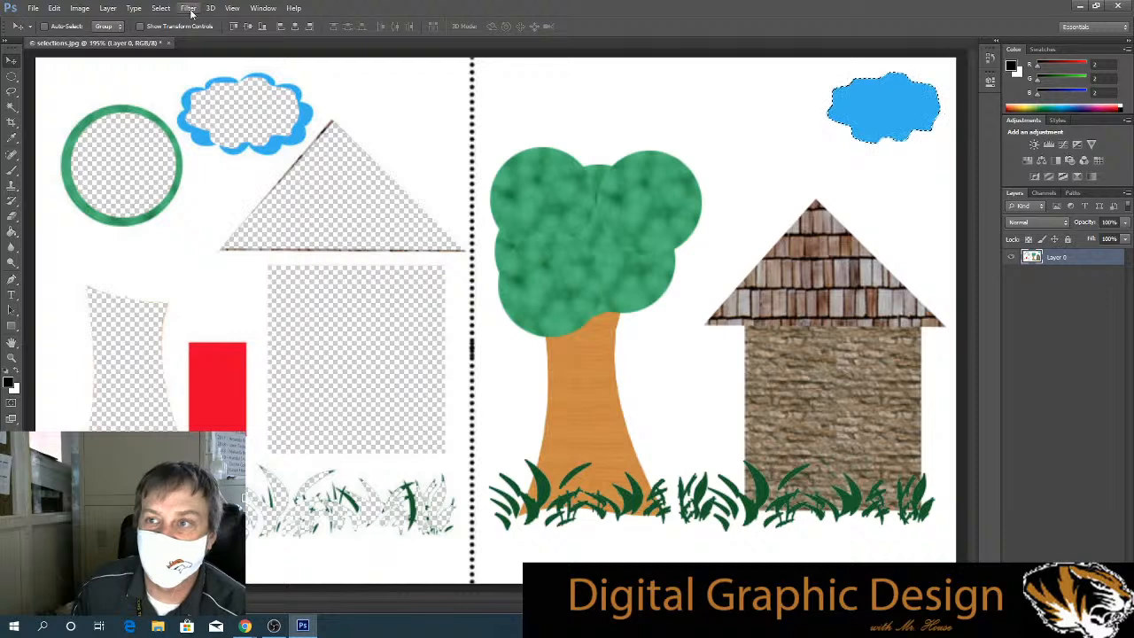
pyautogui.click(160, 8)
pyautogui.click(172, 32)
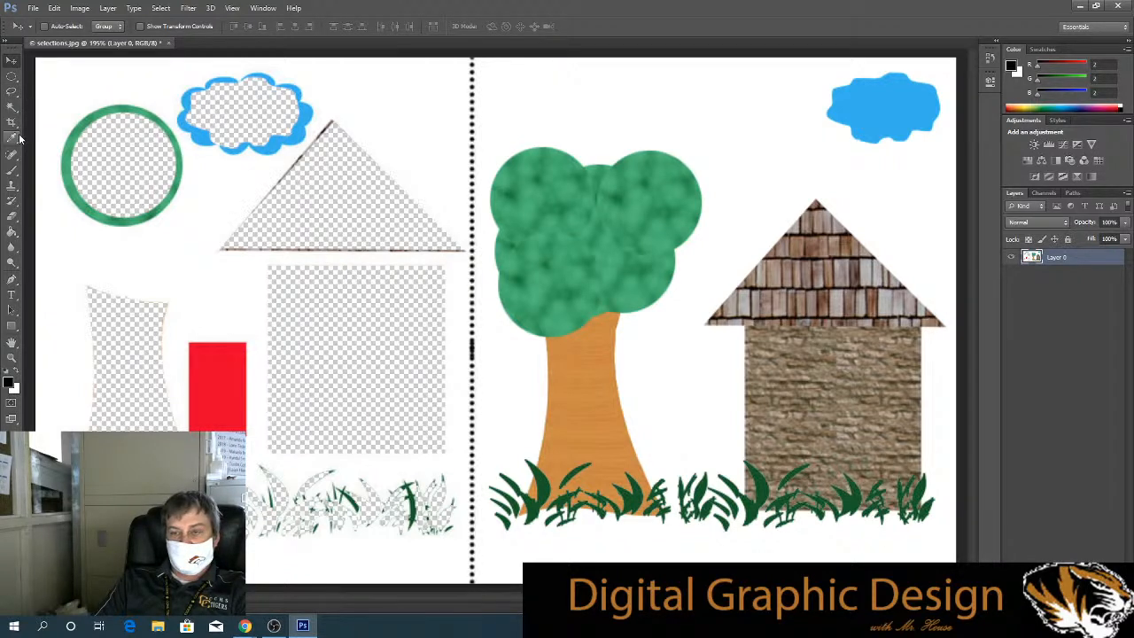
# Select the red rectangle with the Rectangular Marquee Tool, following its edges.
pyautogui.click(11, 76)
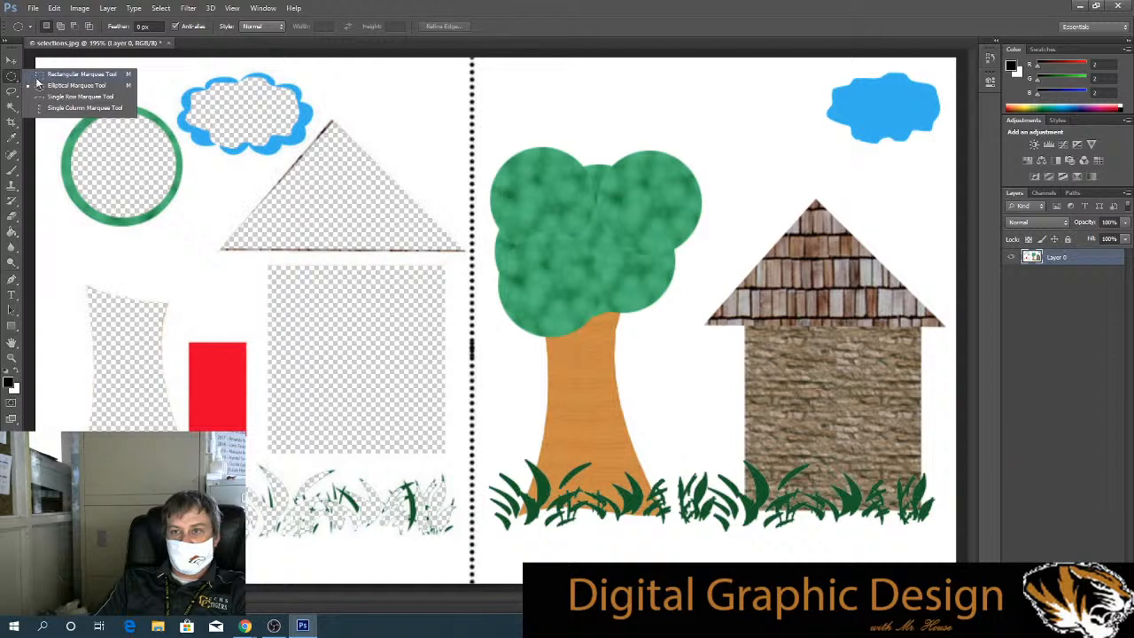
pyautogui.click(66, 77)
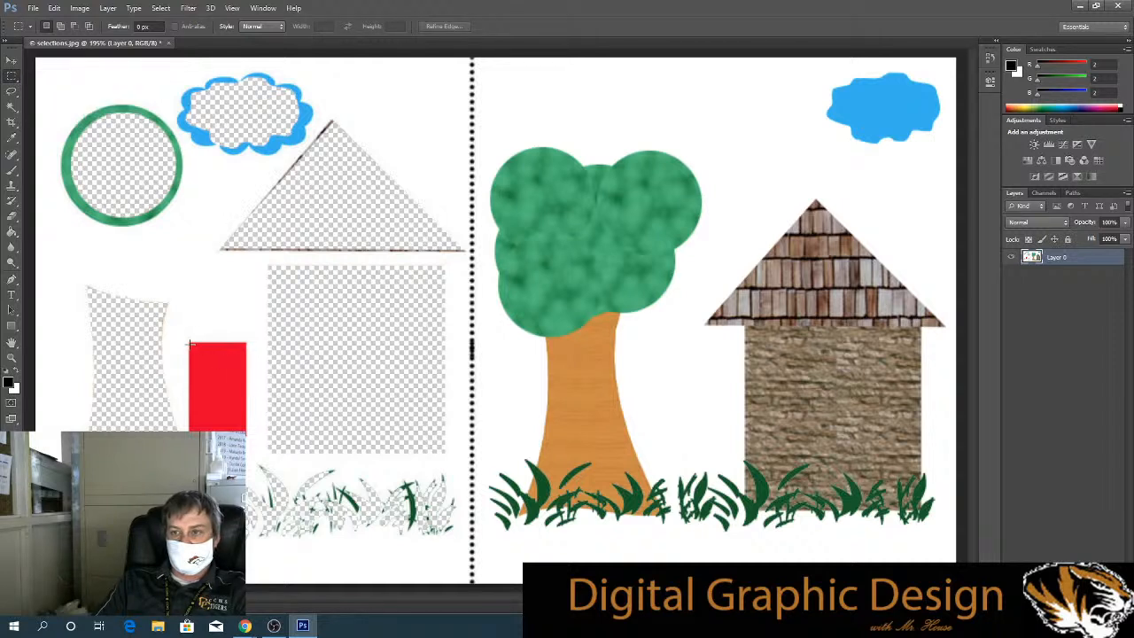
pyautogui.moveTo(190, 343); pyautogui.dragTo(247, 432)
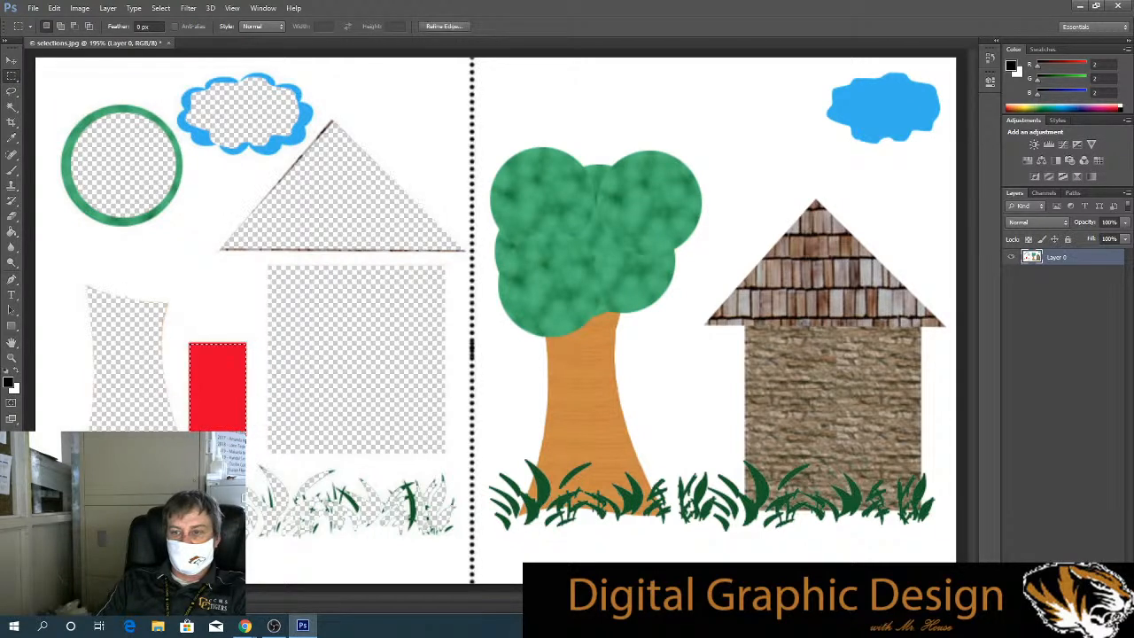
# Move the selected red rectangle to the lower middle of the stone wall as the door, and deselect it.
pyautogui.click(12, 59)
pyautogui.moveTo(214, 386); pyautogui.dragTo(824, 456)
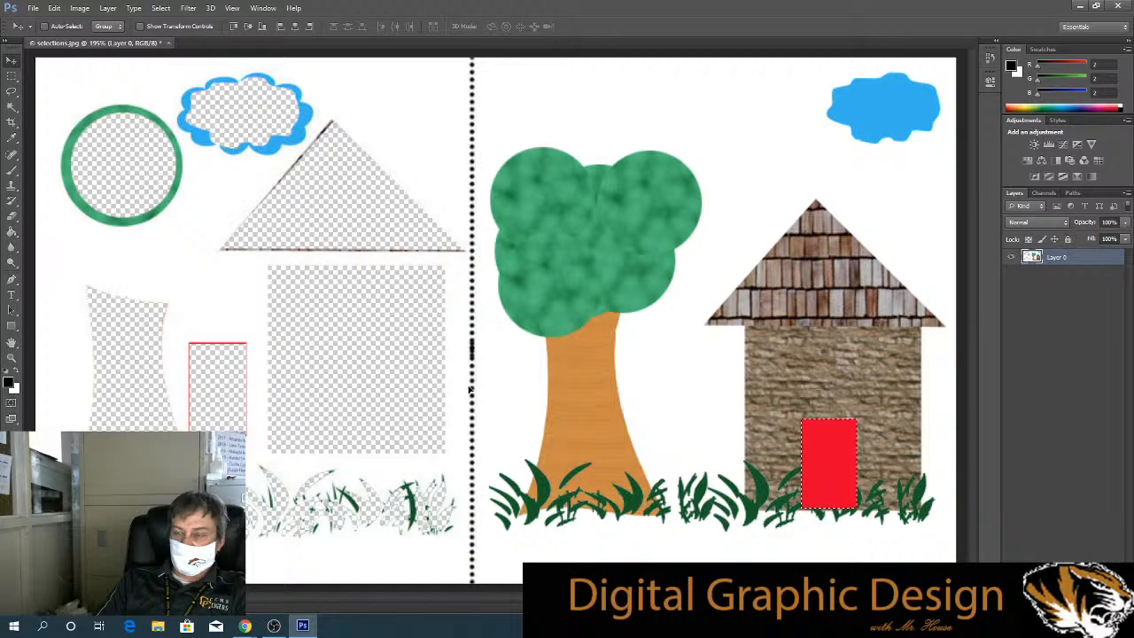
pyautogui.click(160, 8)
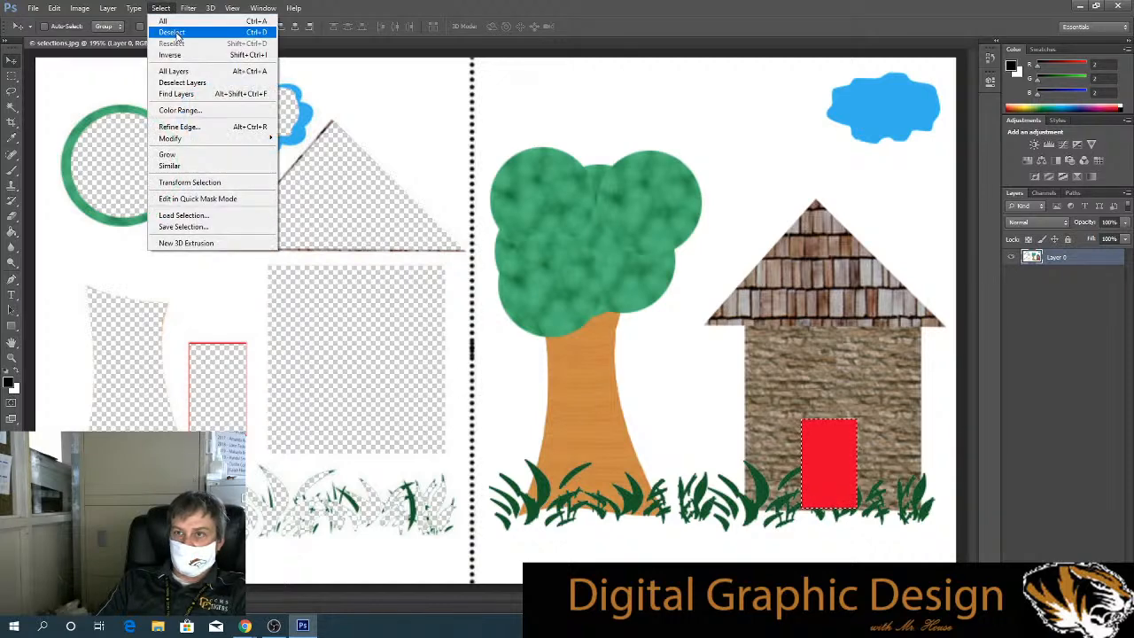
pyautogui.click(177, 35)
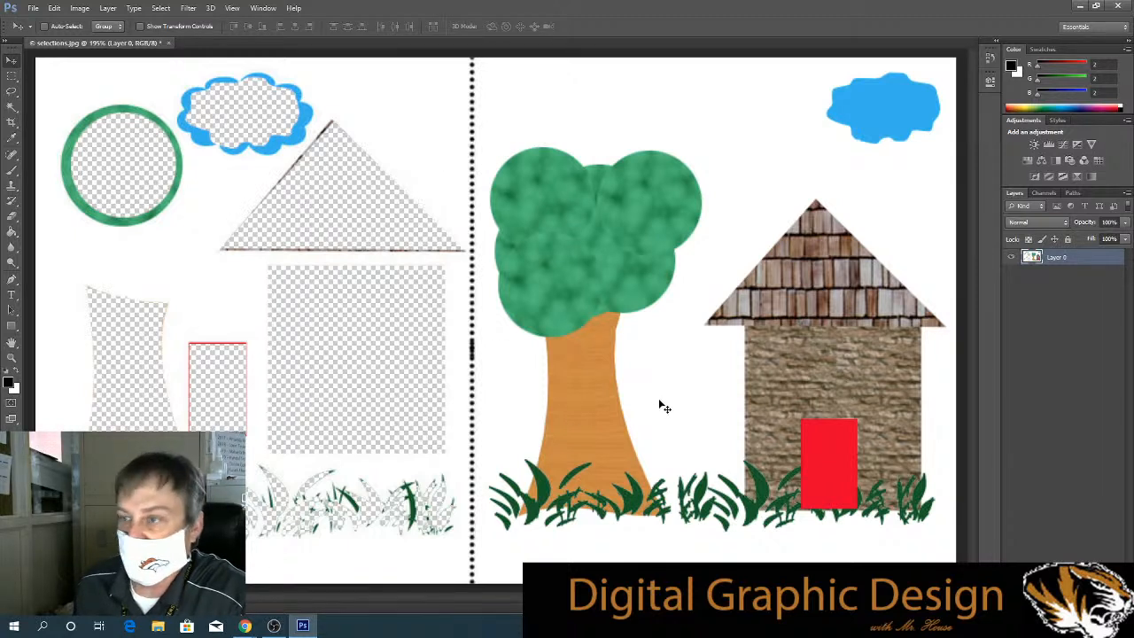
# Try to shift the grass at the base of the house over the red door after selecting it with the Magic Wand Tool.
pyautogui.click(12, 107)
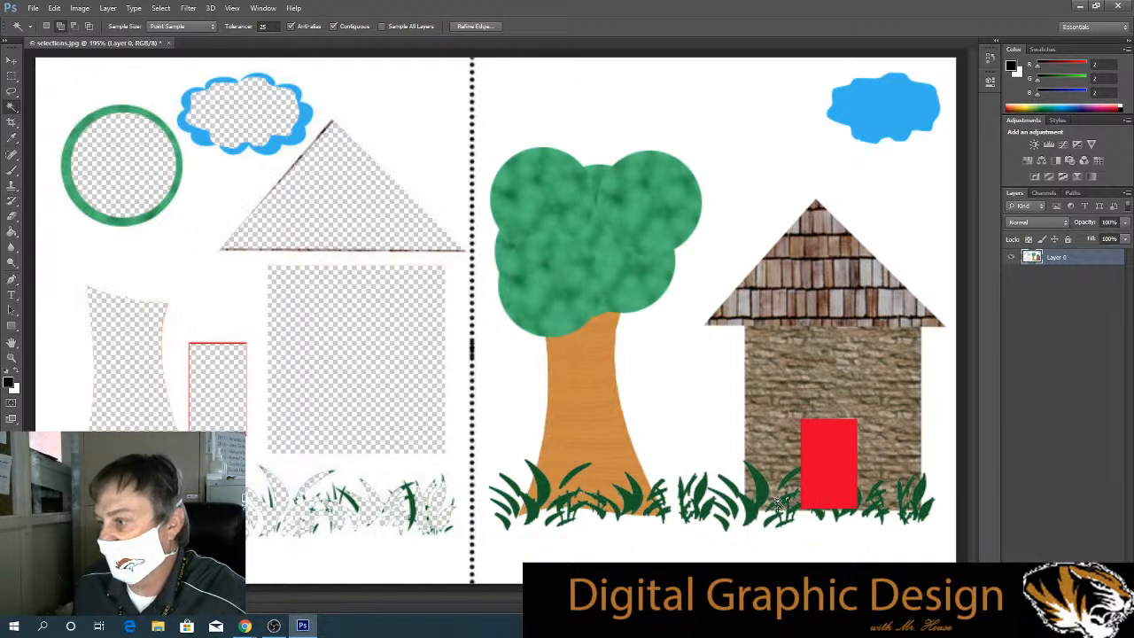
pyautogui.click(778, 505)
pyautogui.click(768, 497)
pyautogui.click(758, 492)
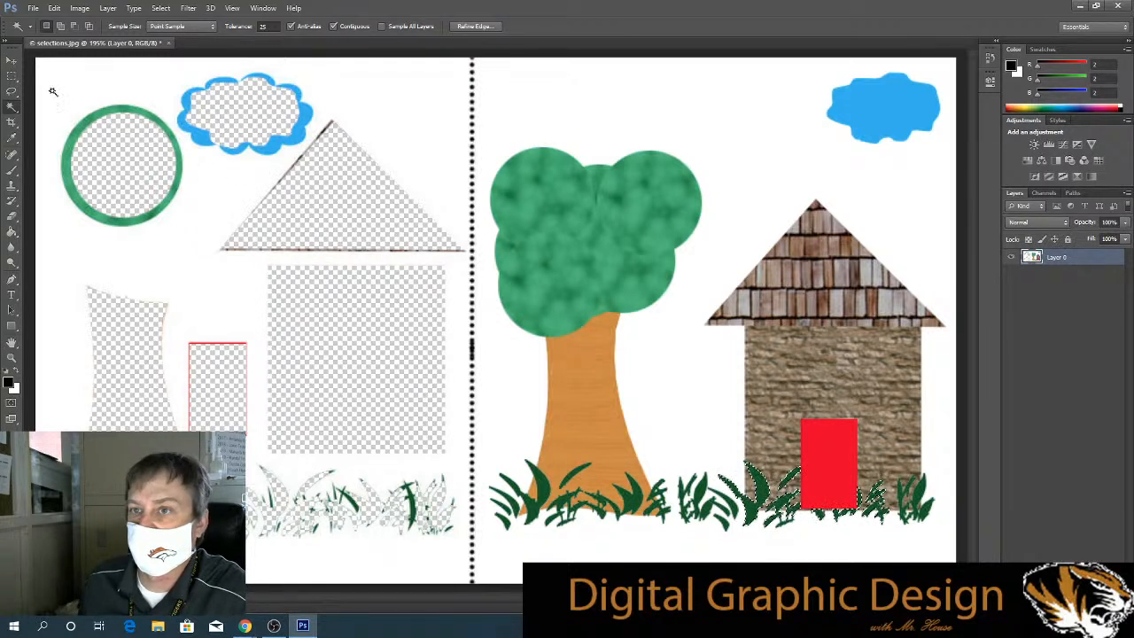
pyautogui.click(13, 62)
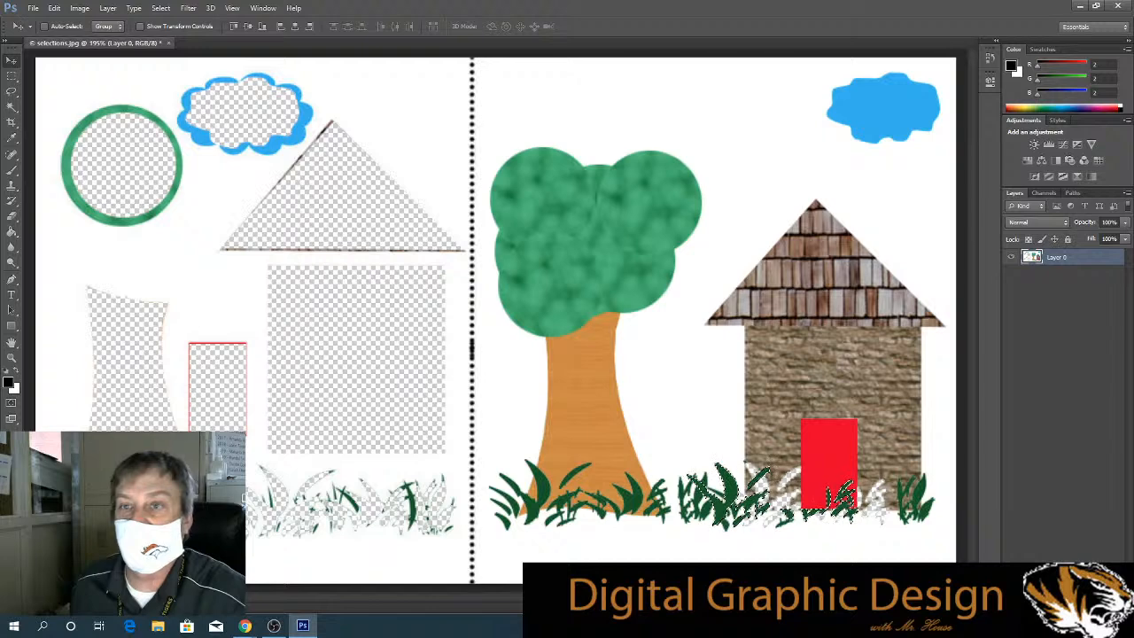
# Undo the nudge of the house grass and deselect it.
pyautogui.click(54, 8)
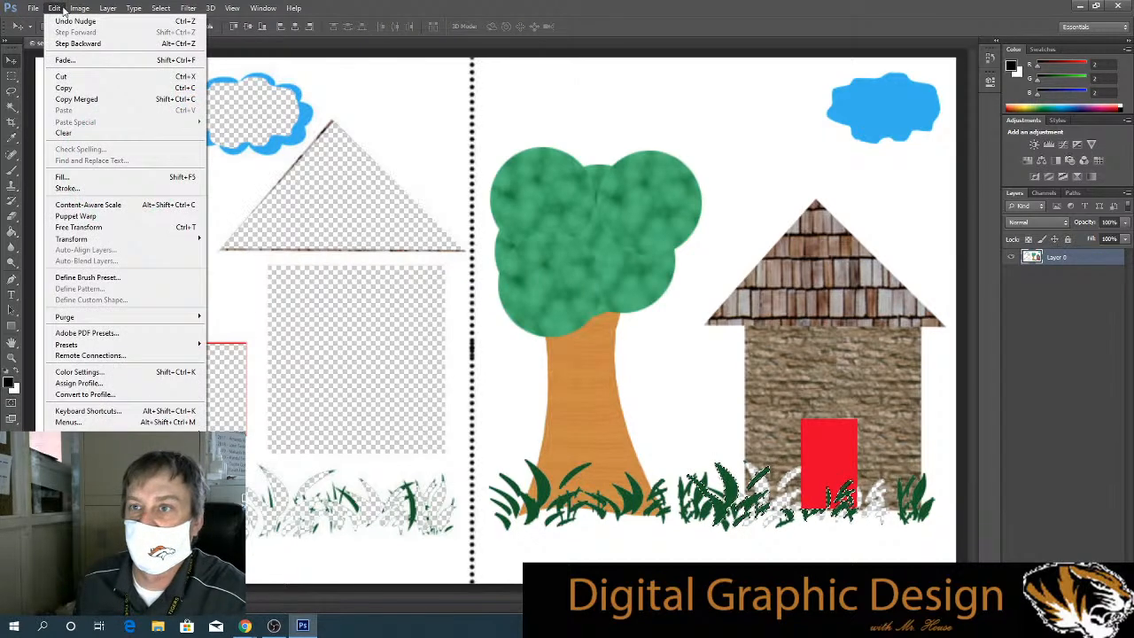
pyautogui.moveTo(69, 10)
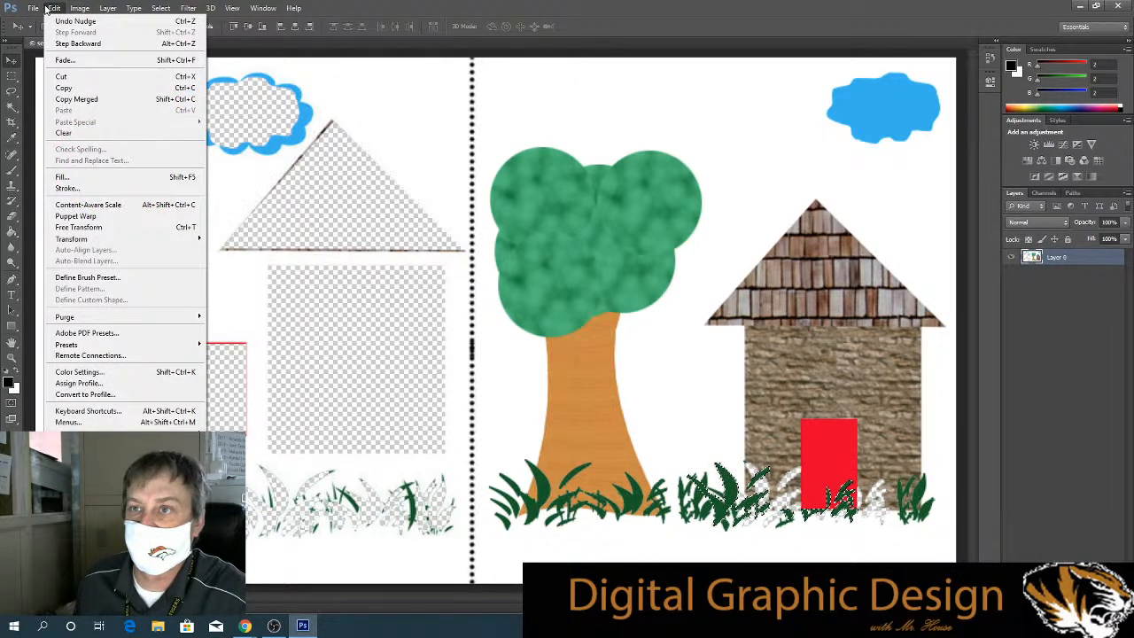
pyautogui.click(53, 21)
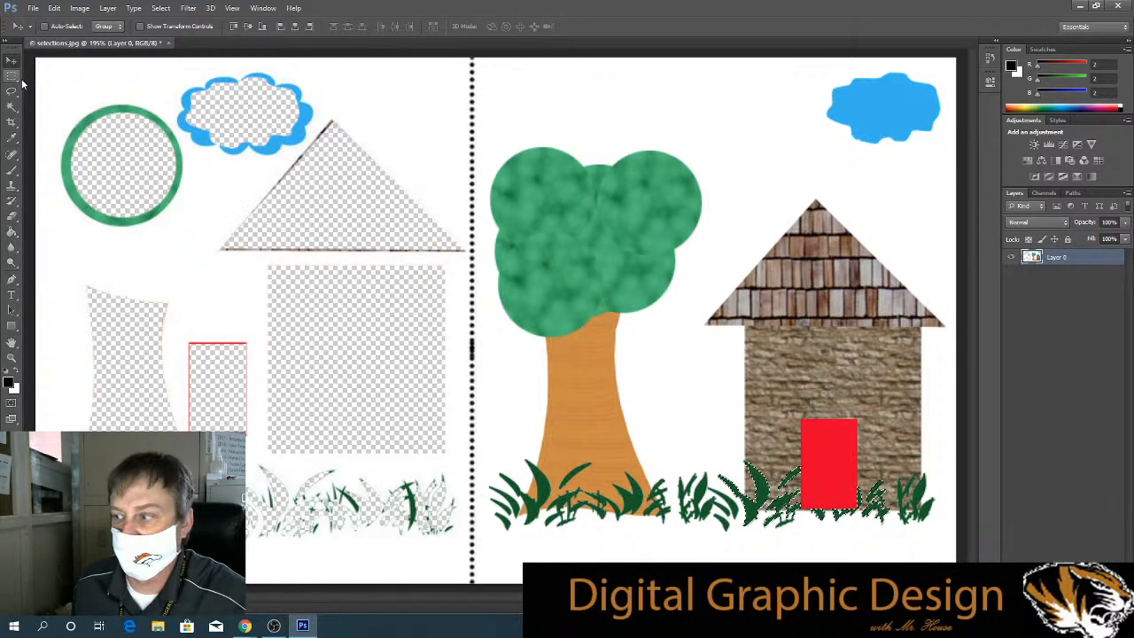
pyautogui.click(160, 8)
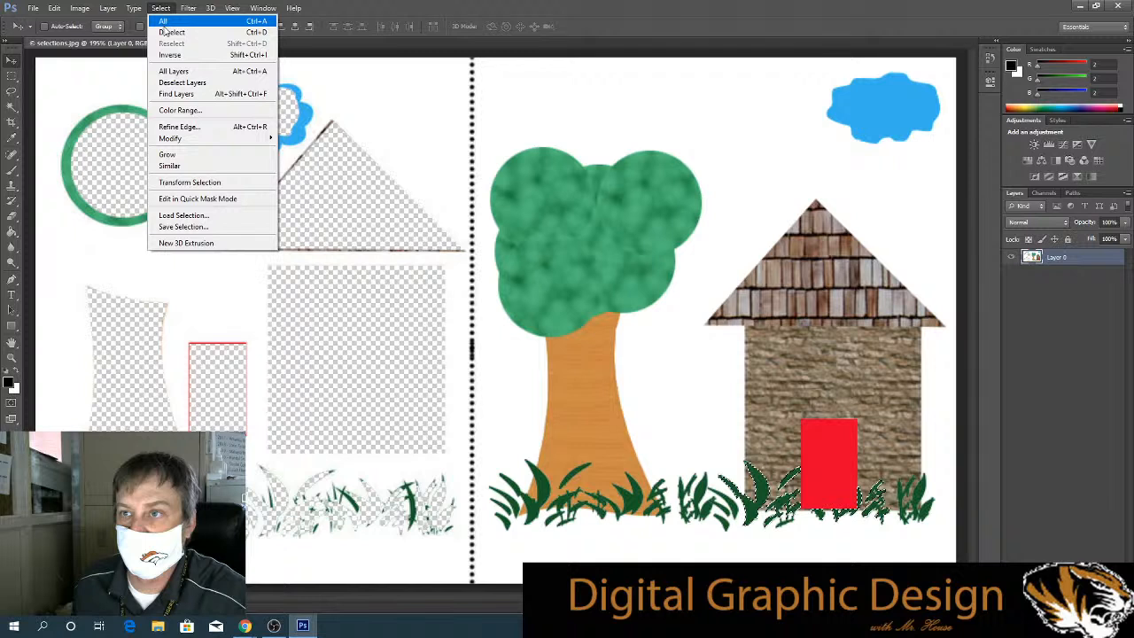
pyautogui.click(168, 32)
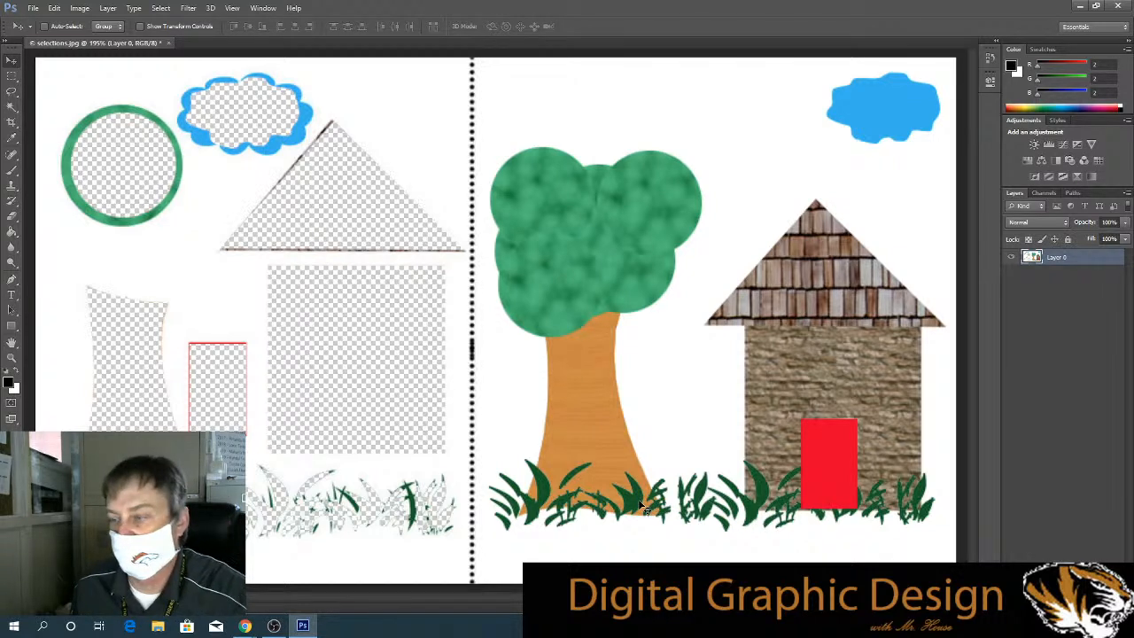
# Duplicate the Magic Wand-selected grass at the house's base over the bottom of the red door, and deselect it.
pyautogui.click(12, 107)
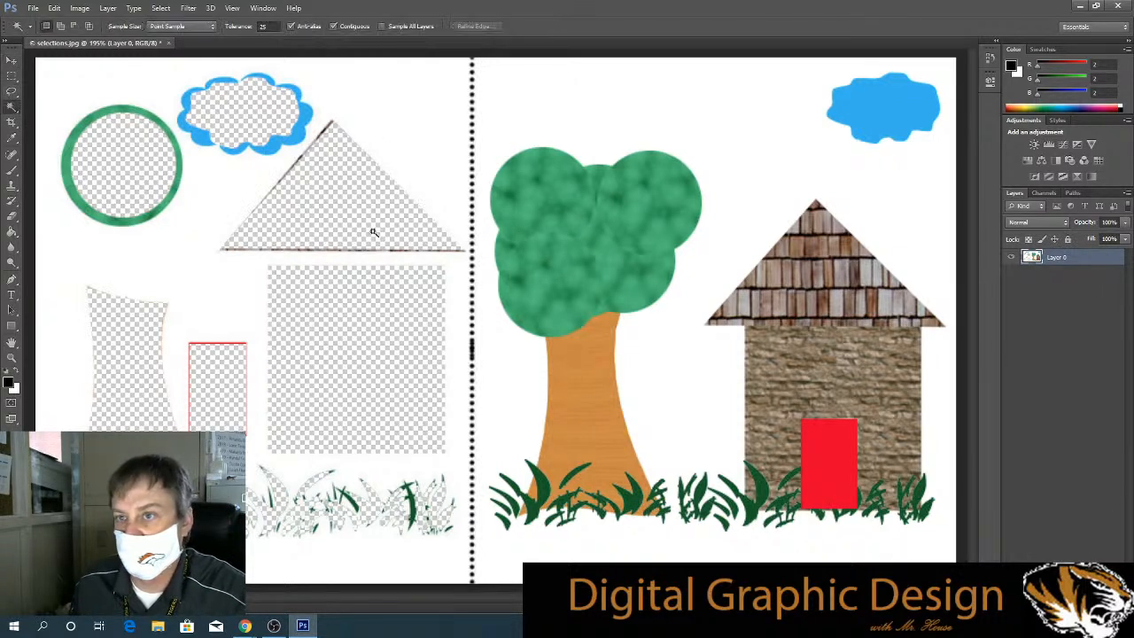
pyautogui.click(750, 508)
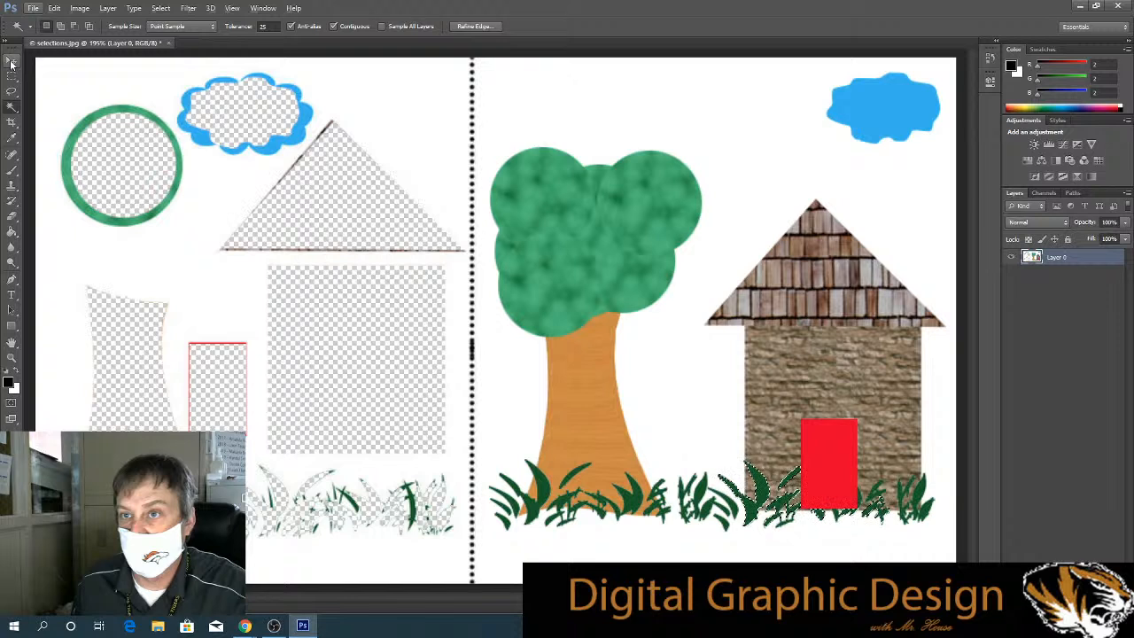
pyautogui.press('v')
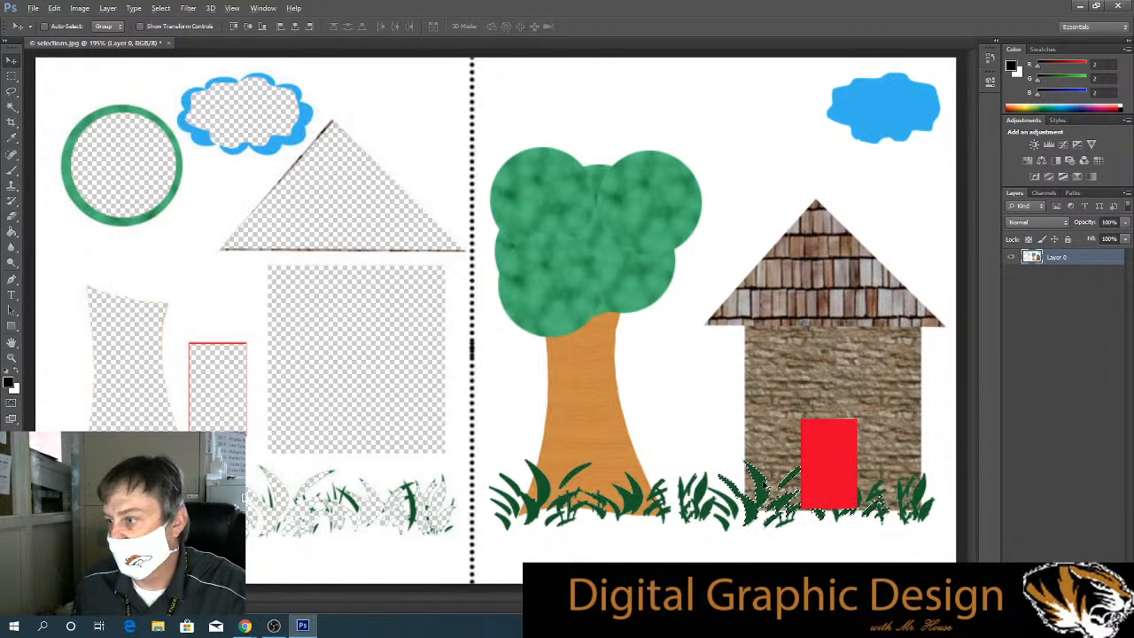
pyautogui.moveTo(817, 468); pyautogui.dragTo(955, 518)
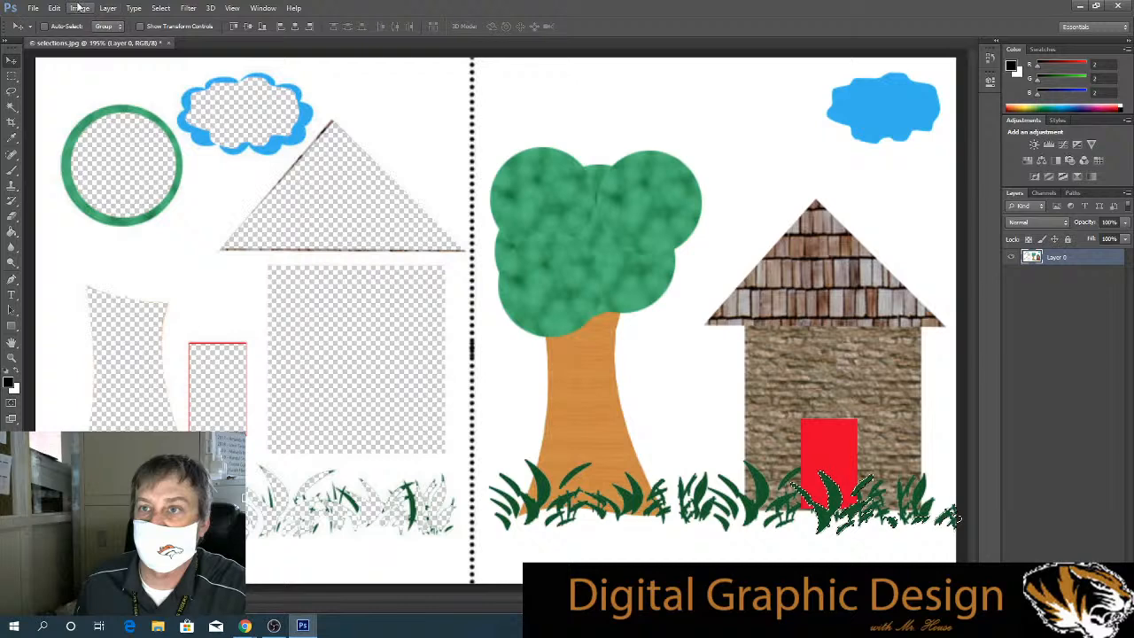
pyautogui.click(160, 8)
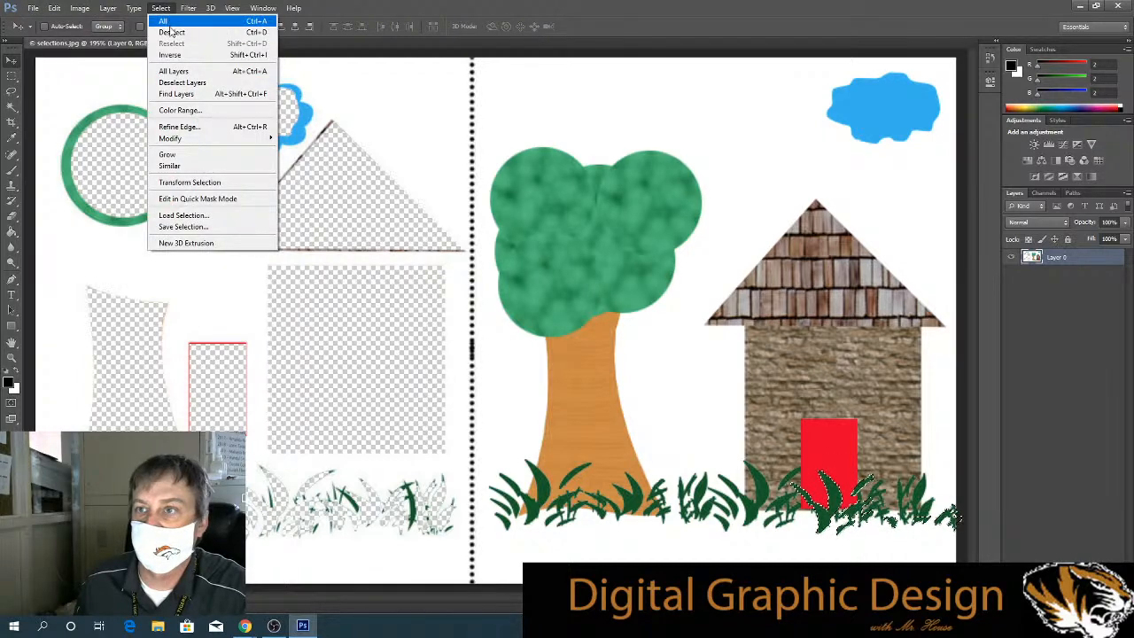
pyautogui.click(170, 30)
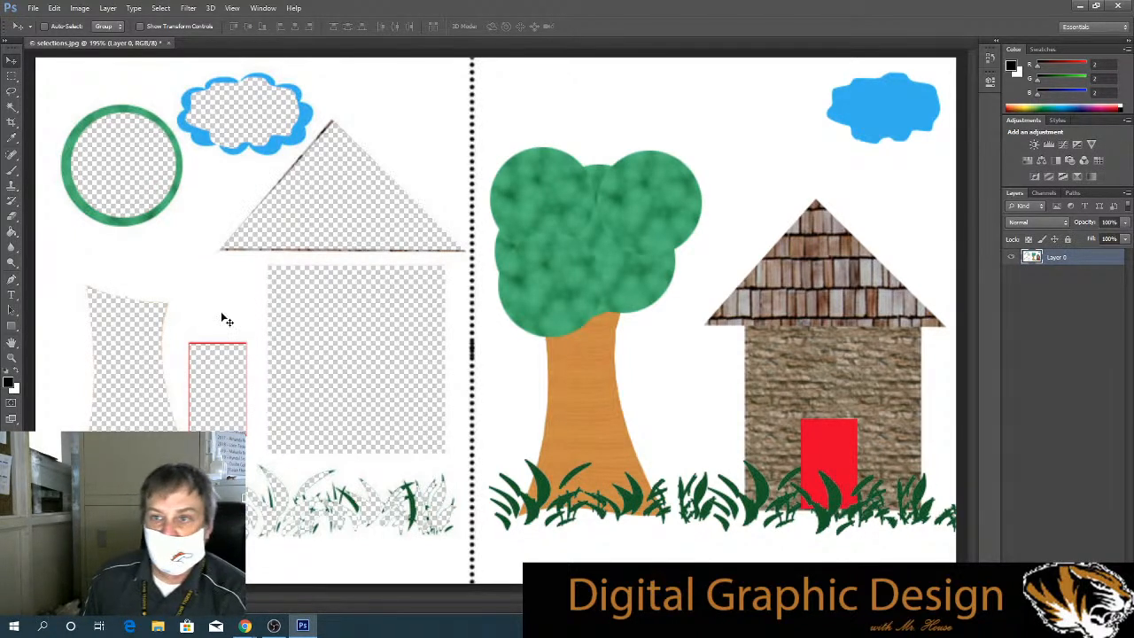
# Crop away the half of the image with the emptied shapes and the dotted divider, keeping only the finished scene.
pyautogui.click(9, 123)
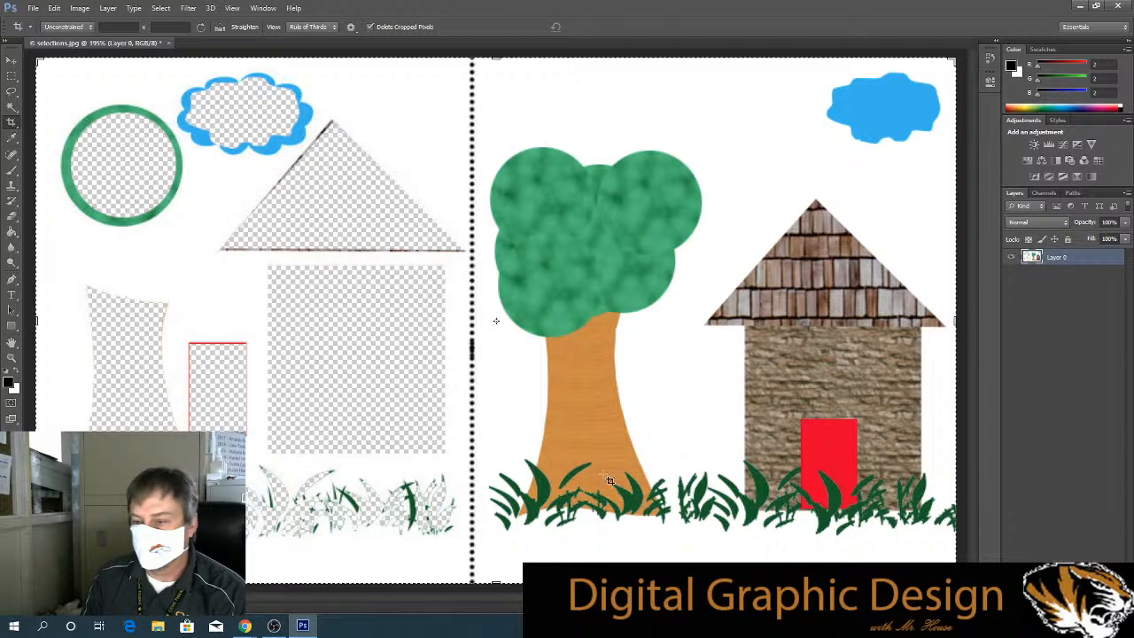
pyautogui.moveTo(37, 322); pyautogui.dragTo(259, 339)
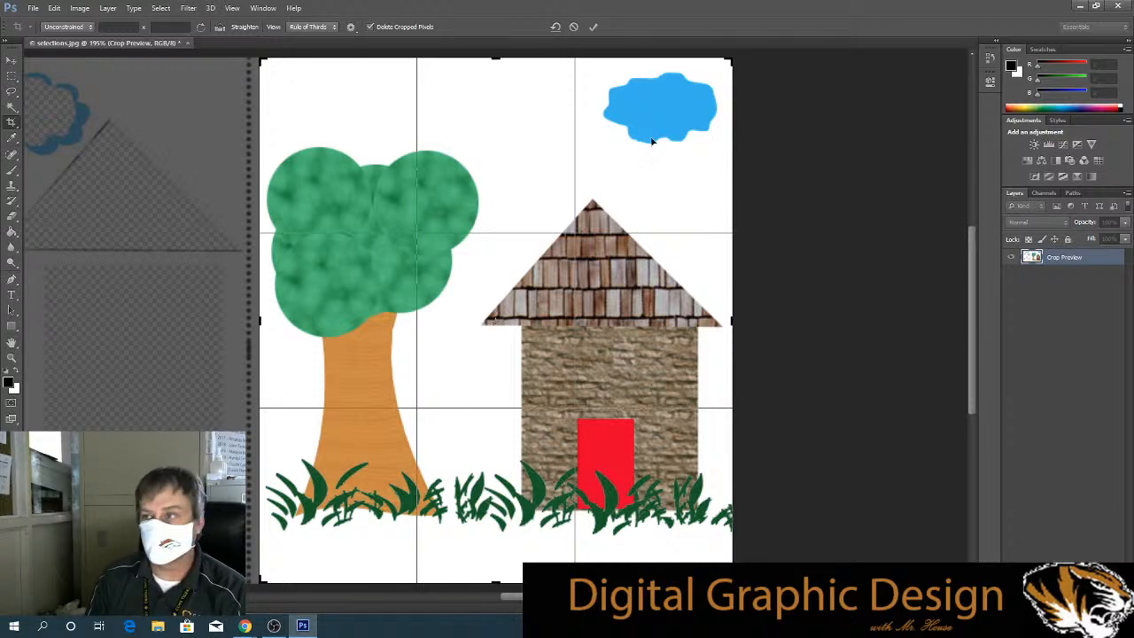
pyautogui.click(595, 27)
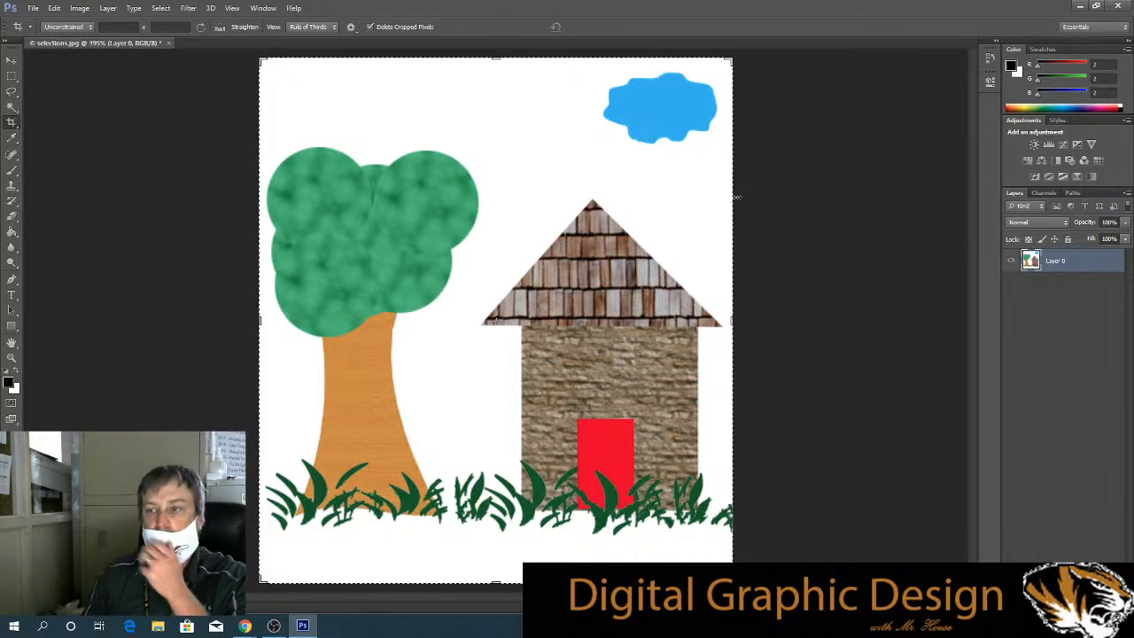
pyautogui.click(164, 8)
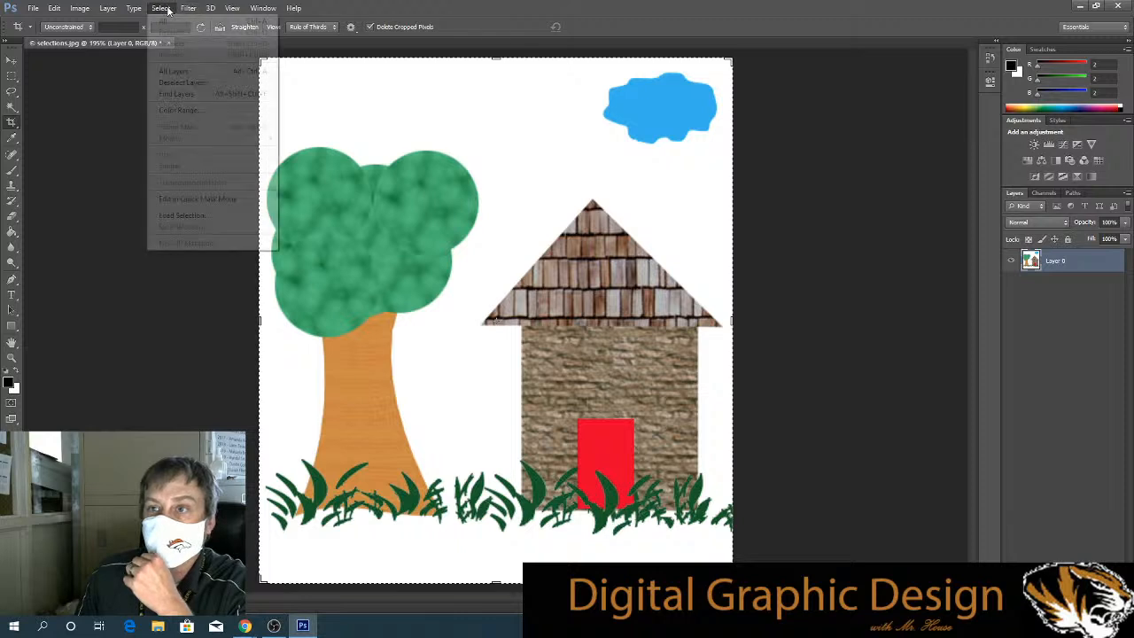
pyautogui.click(12, 61)
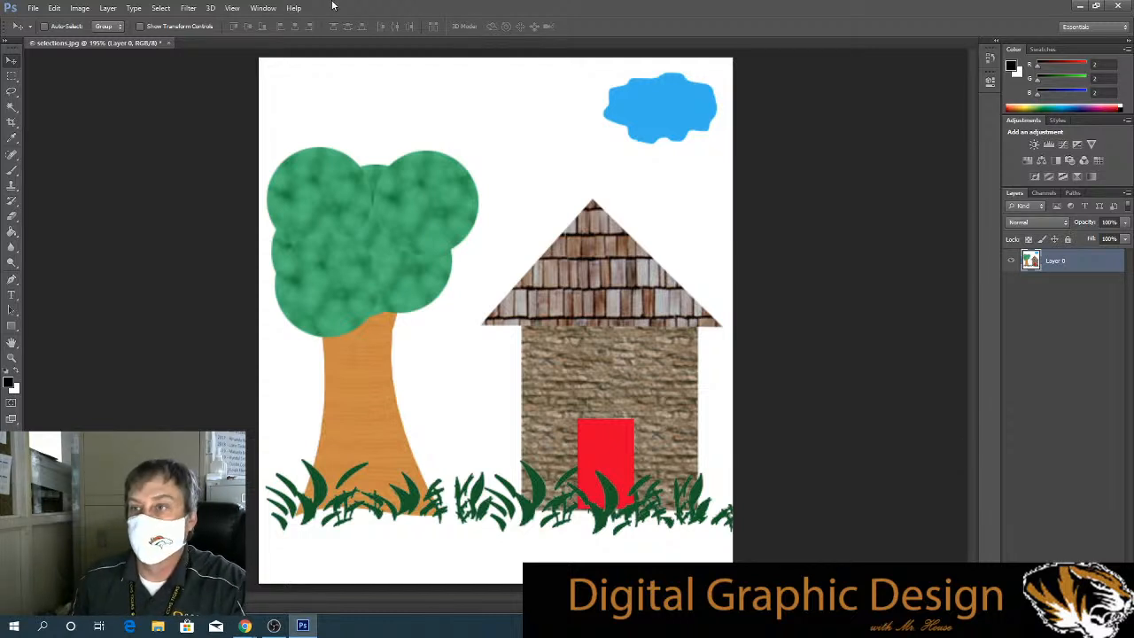
# Save the cropped scene as a Photoshop file named selectionspractice in the Pictures folder, with Maximize Compatibility on.
pyautogui.click(37, 8)
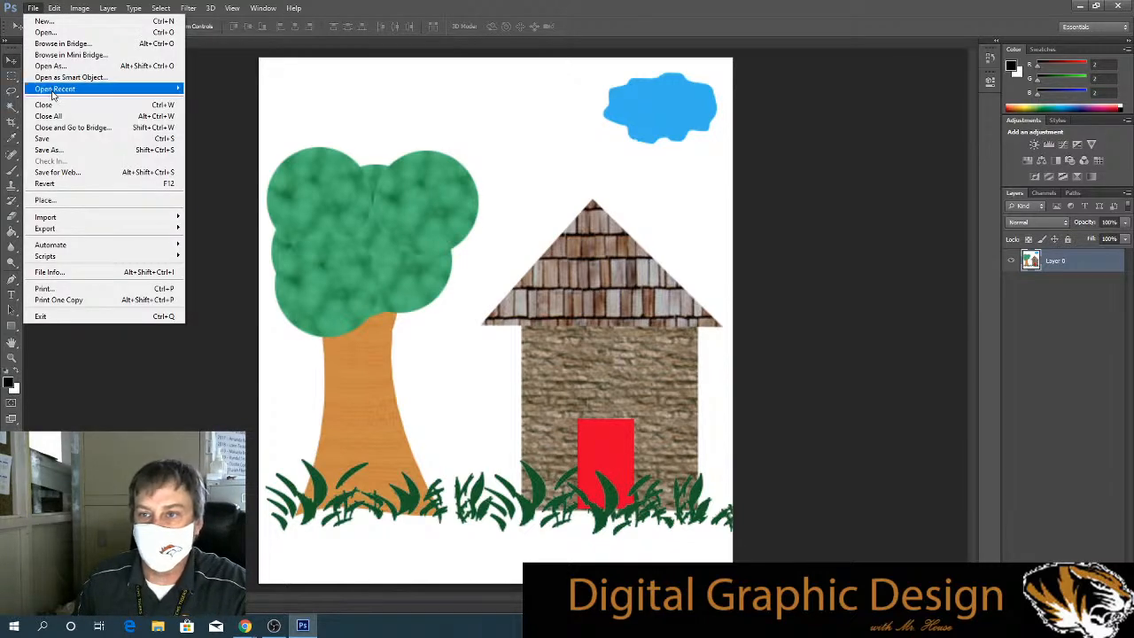
pyautogui.click(69, 150)
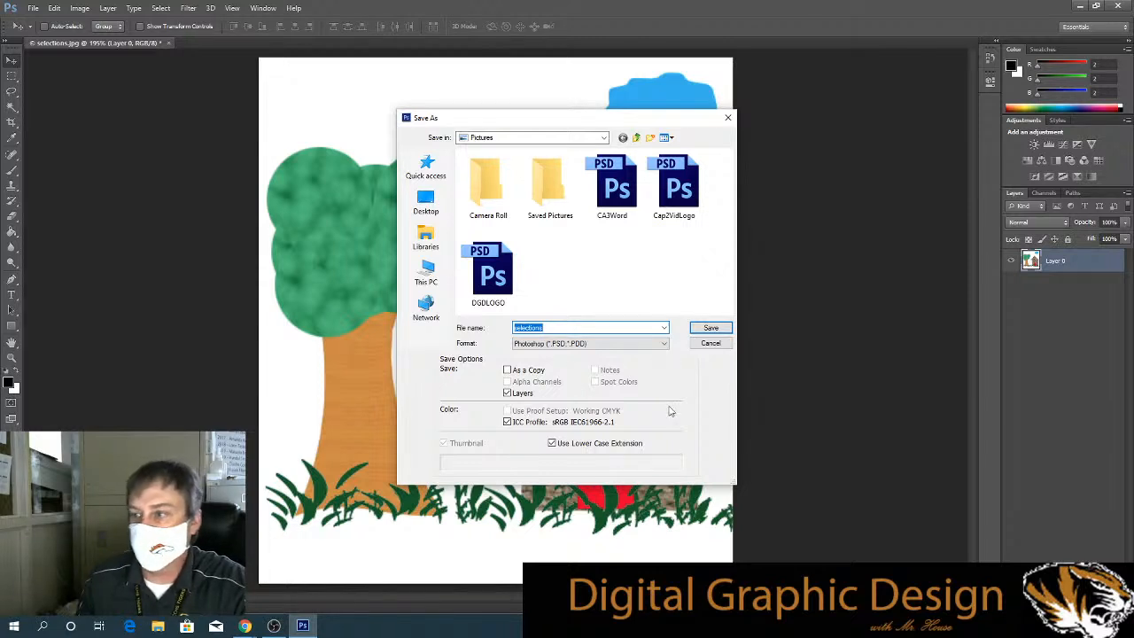
pyautogui.click(580, 328)
pyautogui.write('pra')
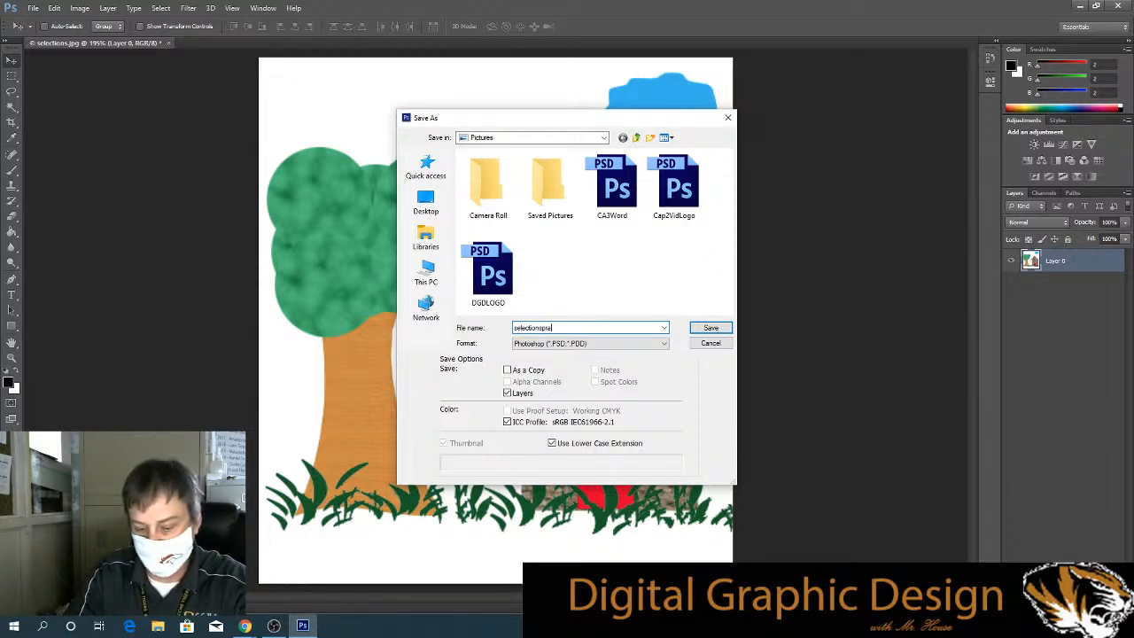
pyautogui.write('ctice')
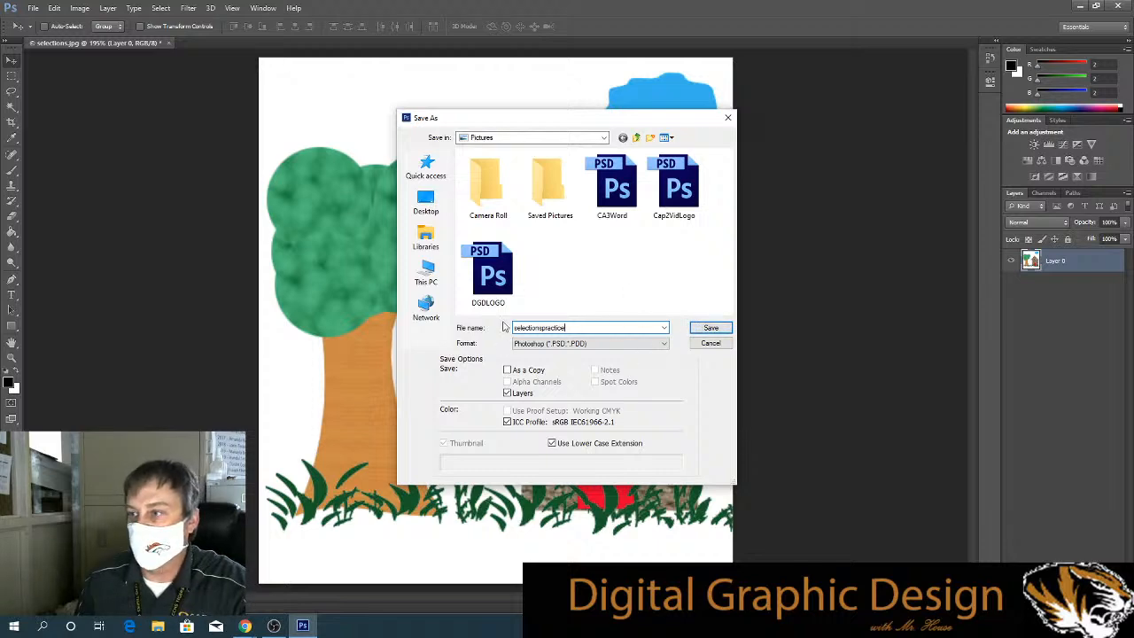
pyautogui.click(714, 331)
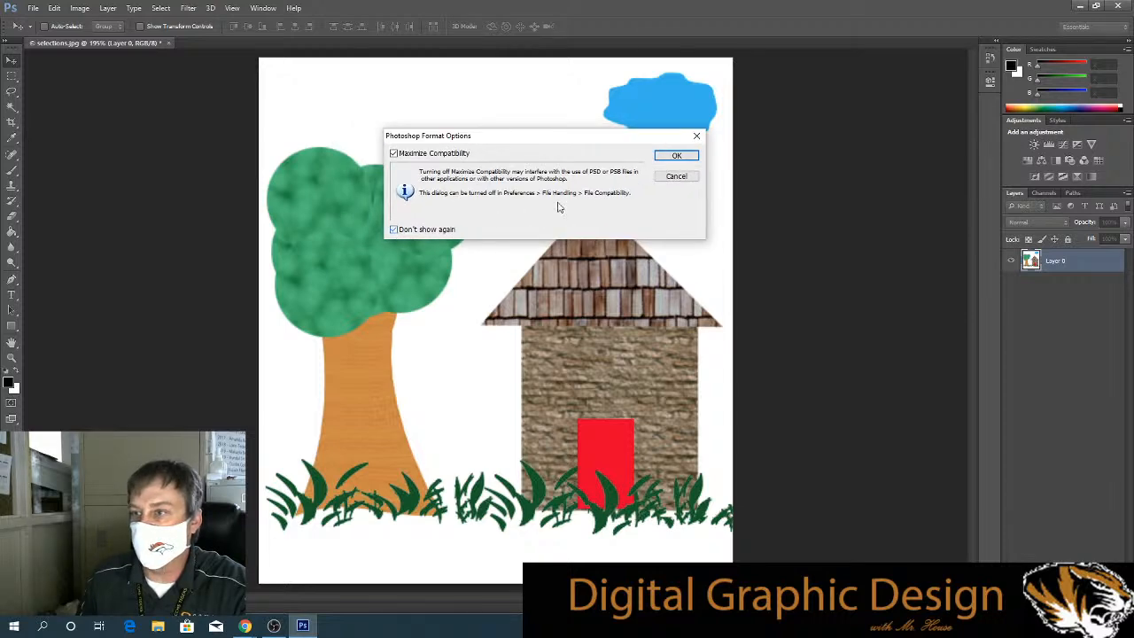
pyautogui.click(676, 155)
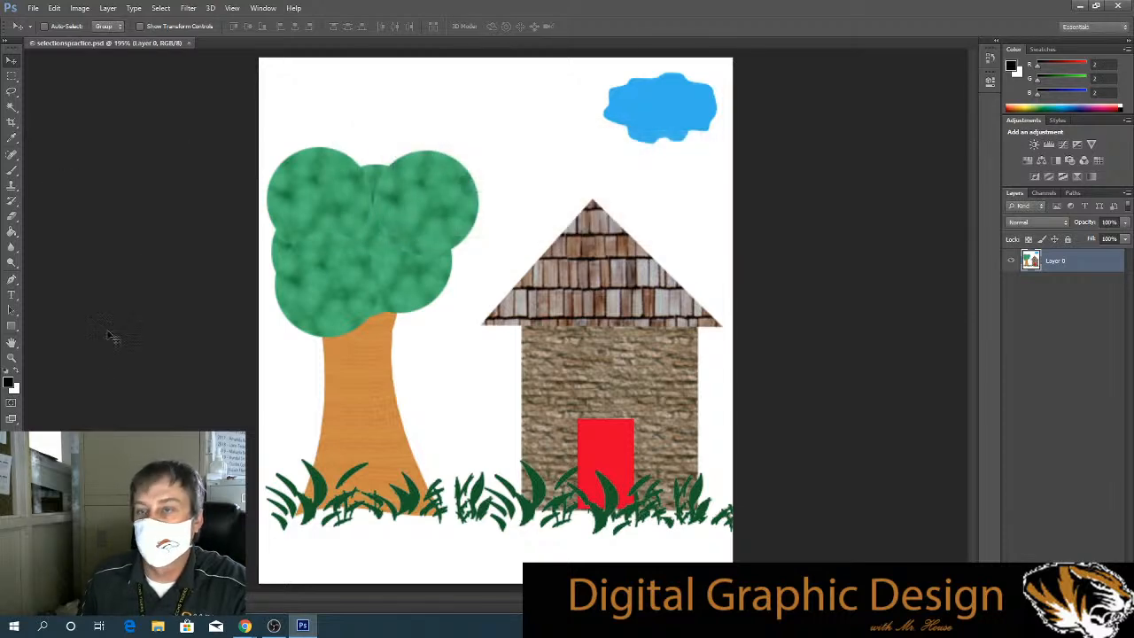
# Export the scene for the web as a PNG-24 image named selectionspractice in the Pictures folder.
pyautogui.click(32, 8)
pyautogui.click(67, 175)
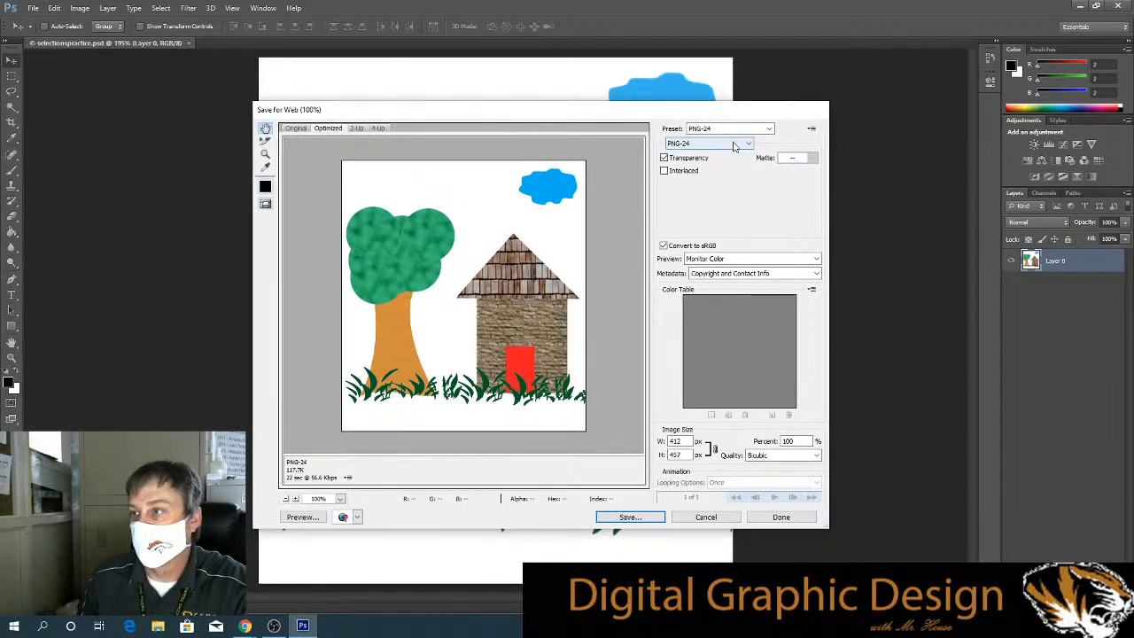
pyautogui.click(708, 144)
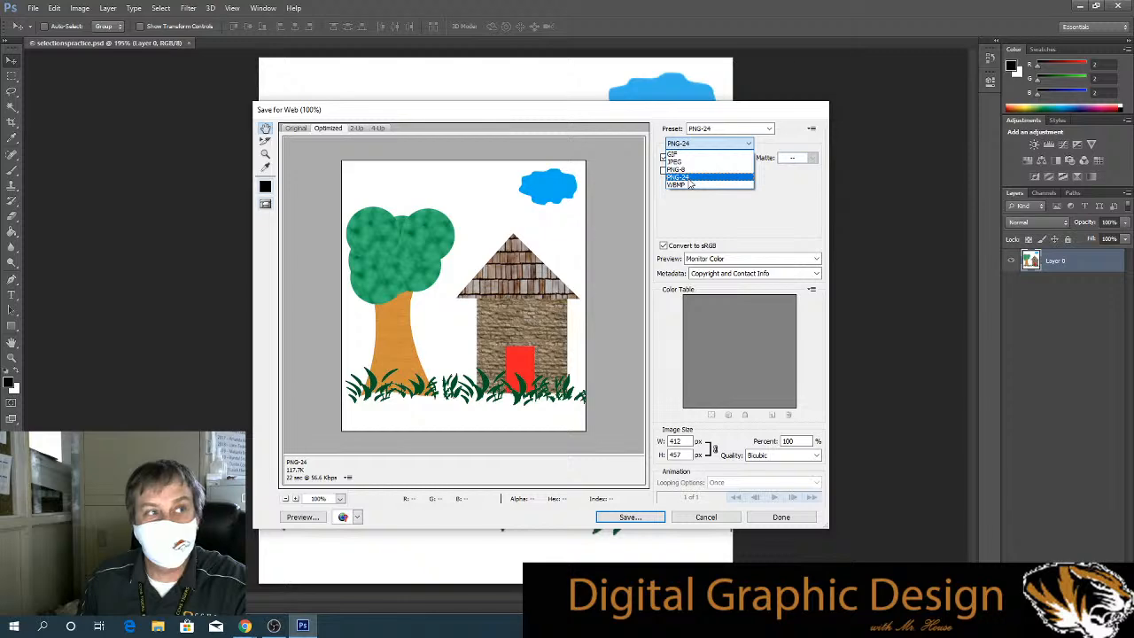
pyautogui.click(691, 177)
pyautogui.click(628, 517)
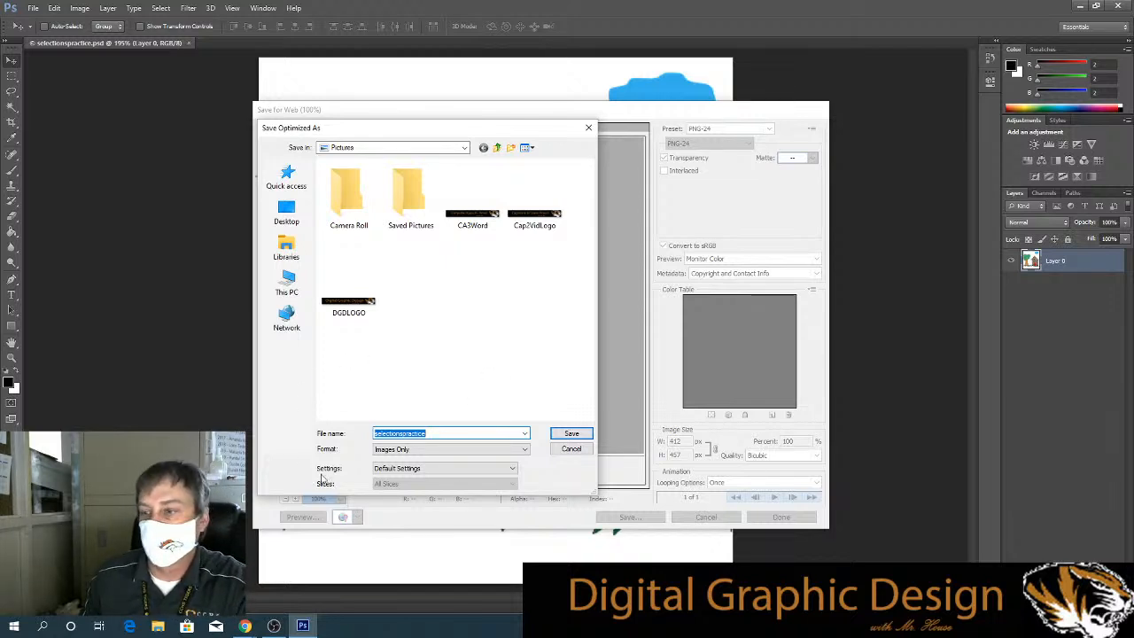
pyautogui.click(572, 434)
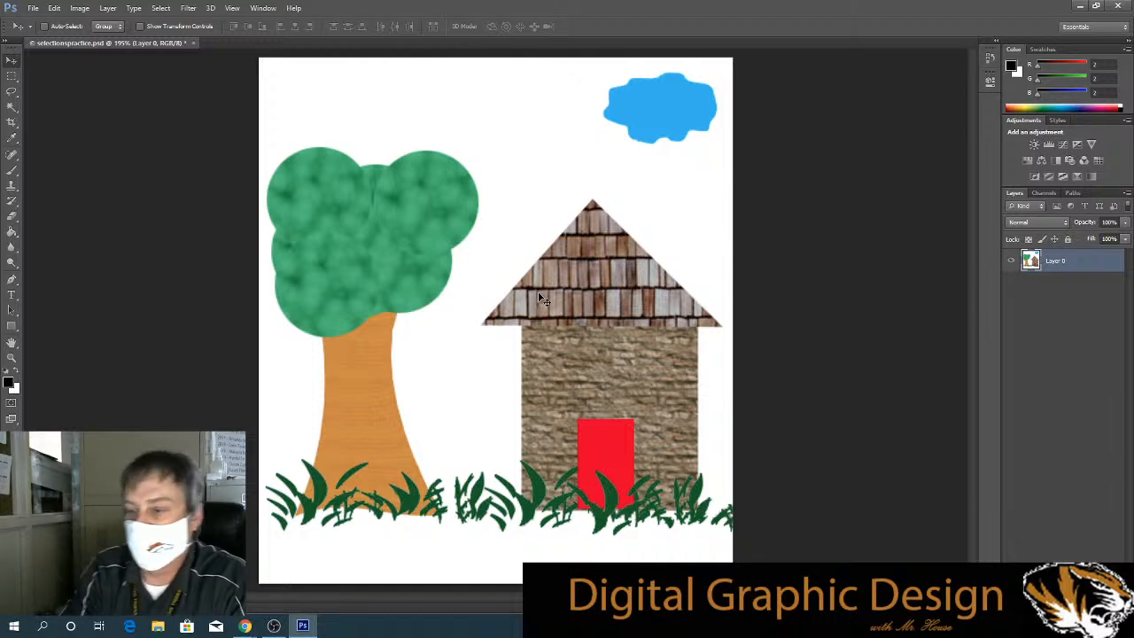
# Switch to Chrome to show the Group Instruction - Selections assignment page.
pyautogui.moveTo(246, 625)
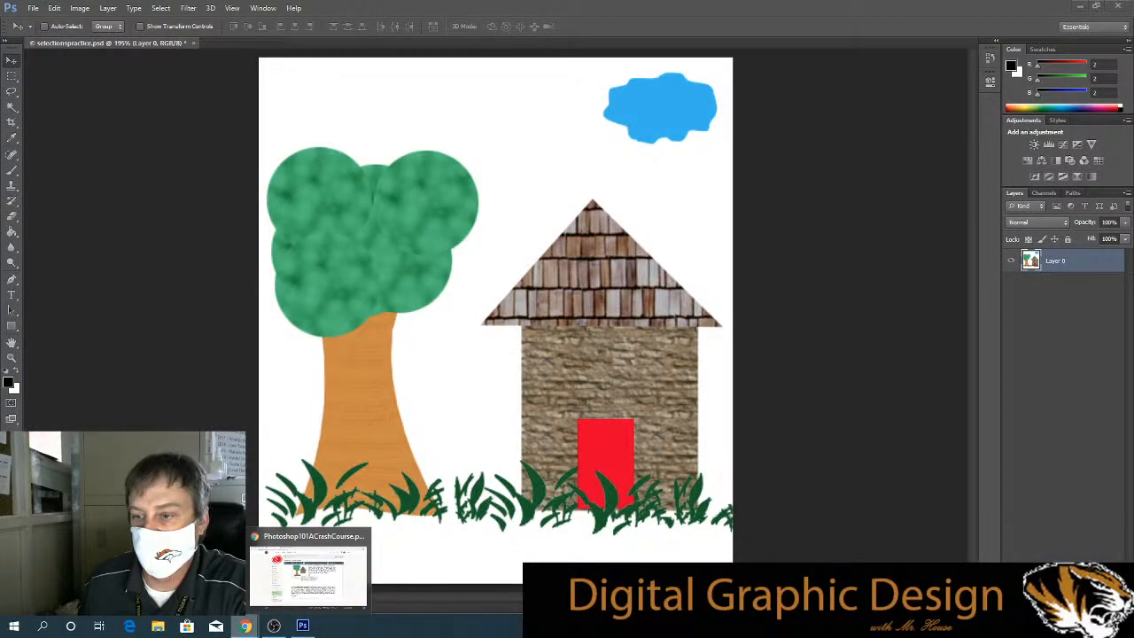
pyautogui.click(305, 603)
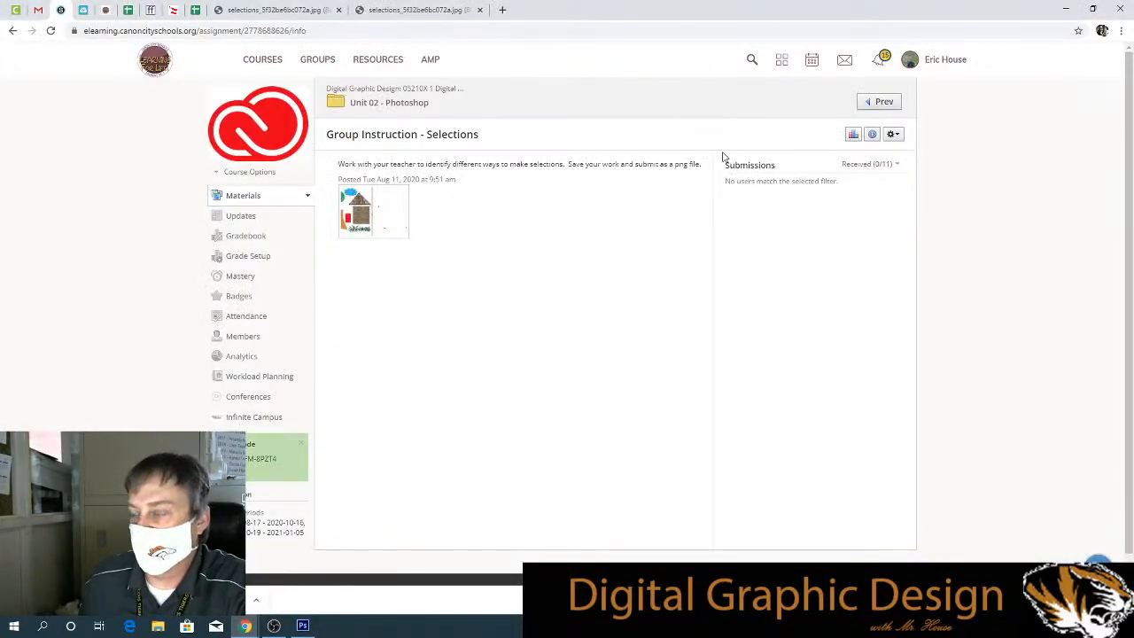